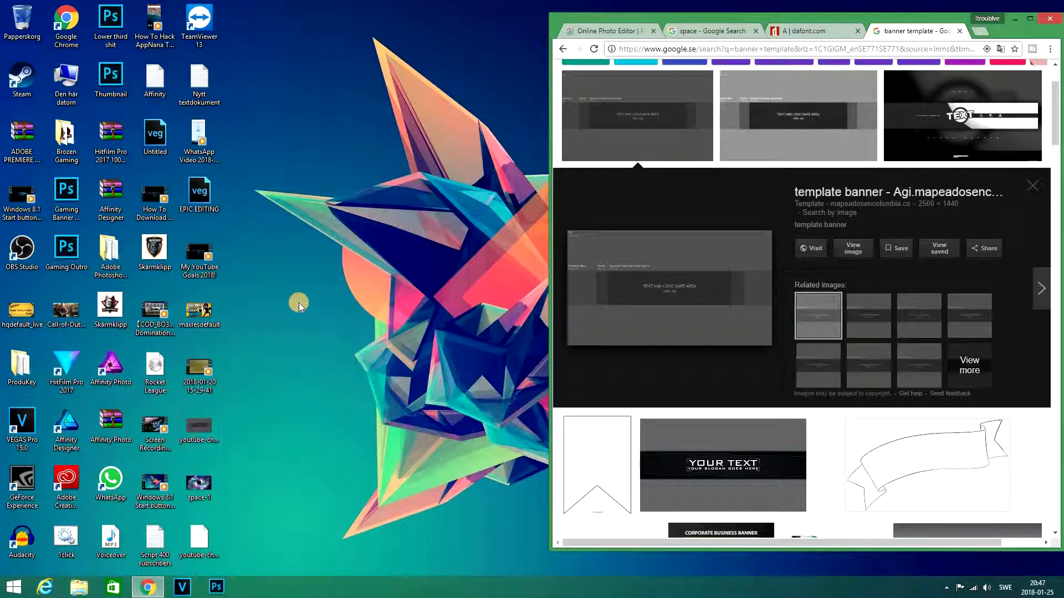
Step: Switch to the Pixlr editor, open the JPG youtube-channel-banner-template-rubybursa-pertaining-to-youtube-banner-template from the desktop, and maximize the browser window
{"action": "left_click", "coordinate": [199, 425]}
{"action": "left_click", "coordinate": [592, 35]}
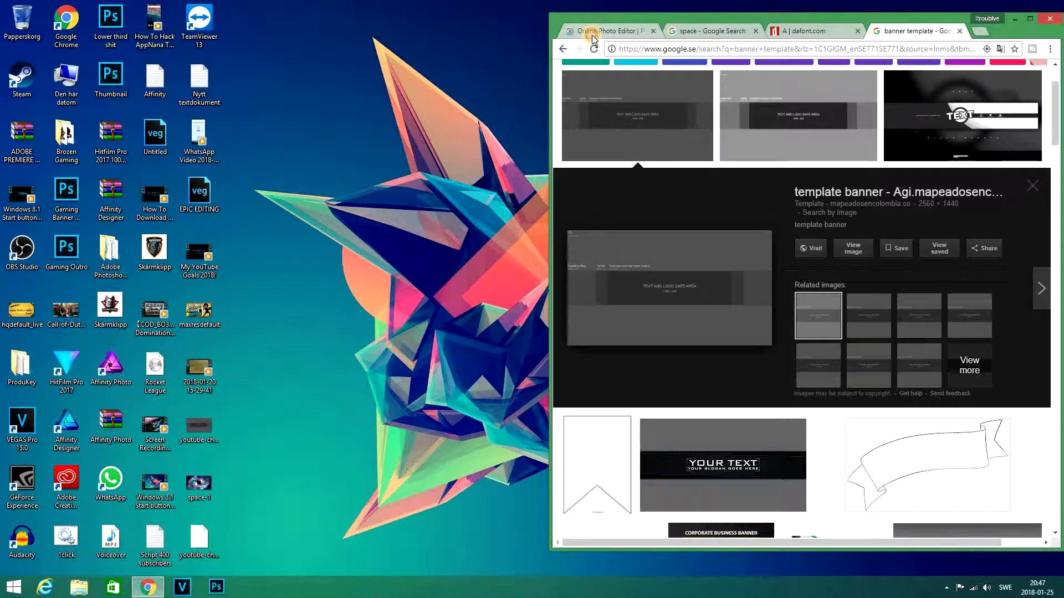
{"action": "left_click", "coordinate": [565, 65]}
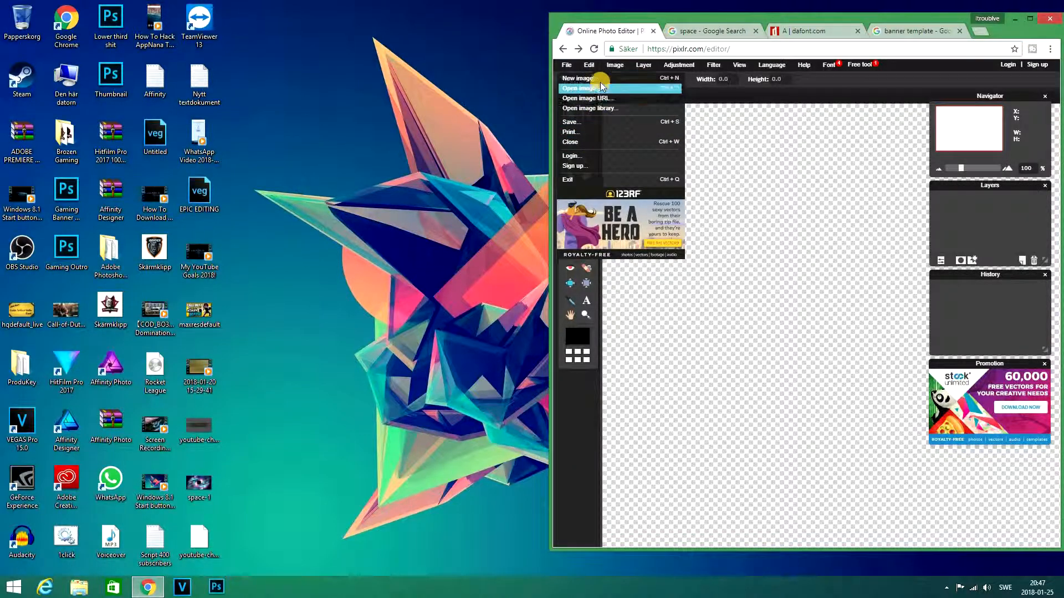
{"action": "left_click", "coordinate": [590, 88]}
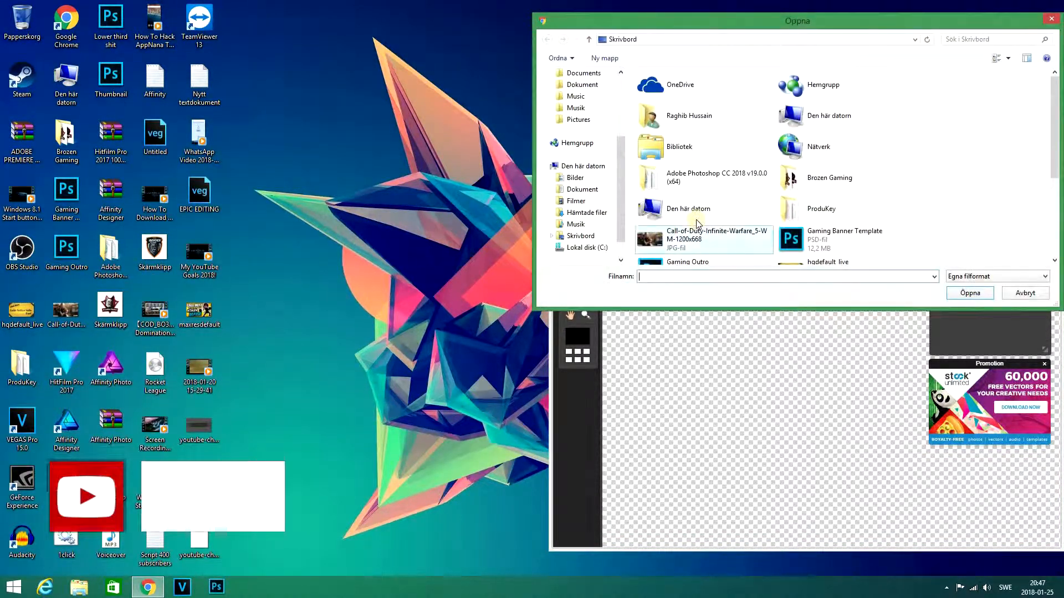
{"action": "scroll", "coordinate": [755, 222], "scroll_direction": "down", "scroll_amount": 5}
{"action": "left_click", "coordinate": [723, 245]}
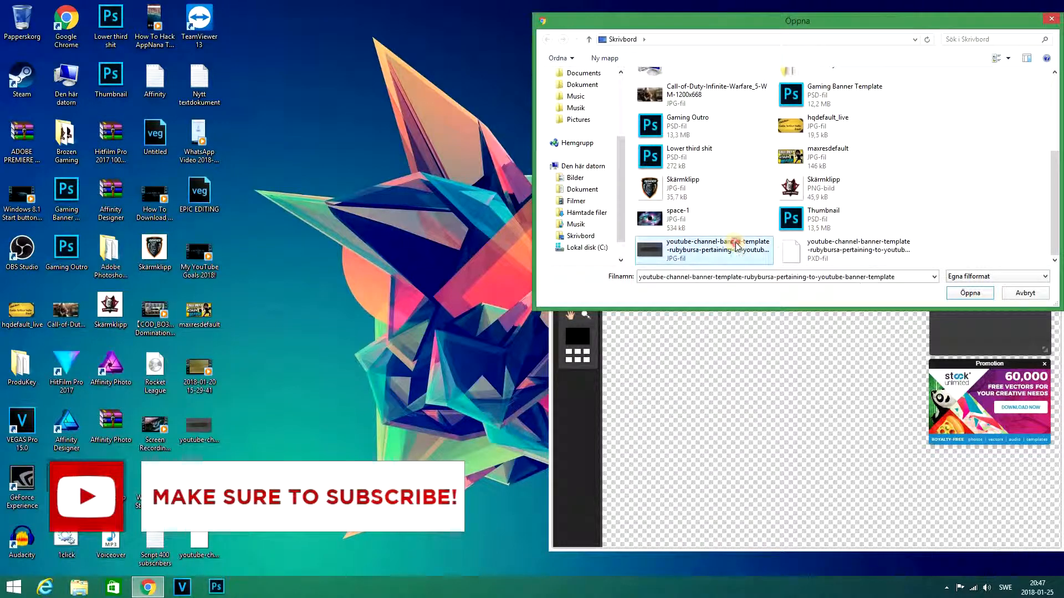
{"action": "left_click", "coordinate": [969, 293]}
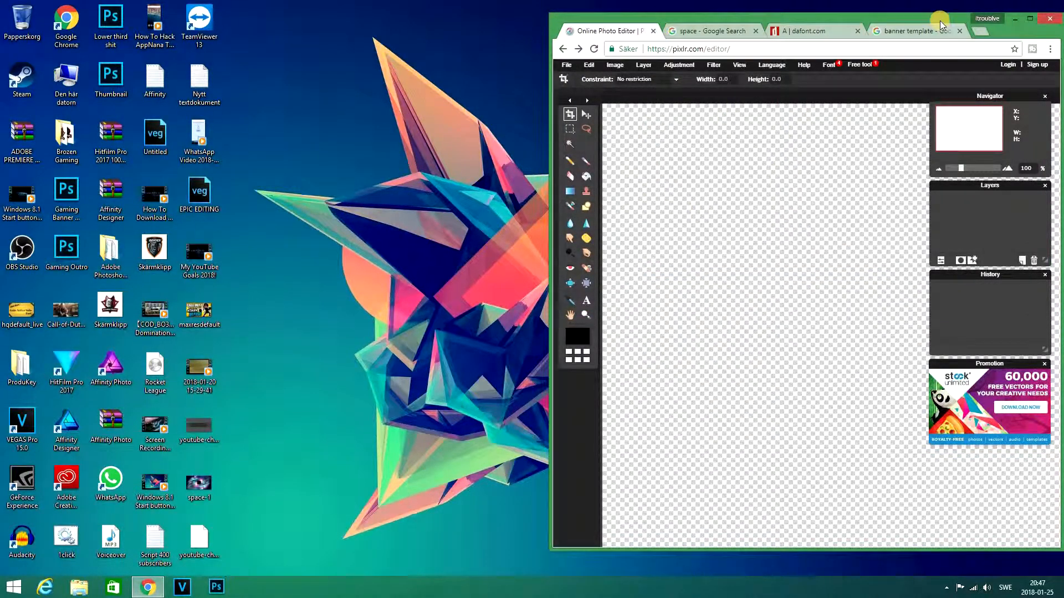
{"action": "double_click", "coordinate": [941, 23]}
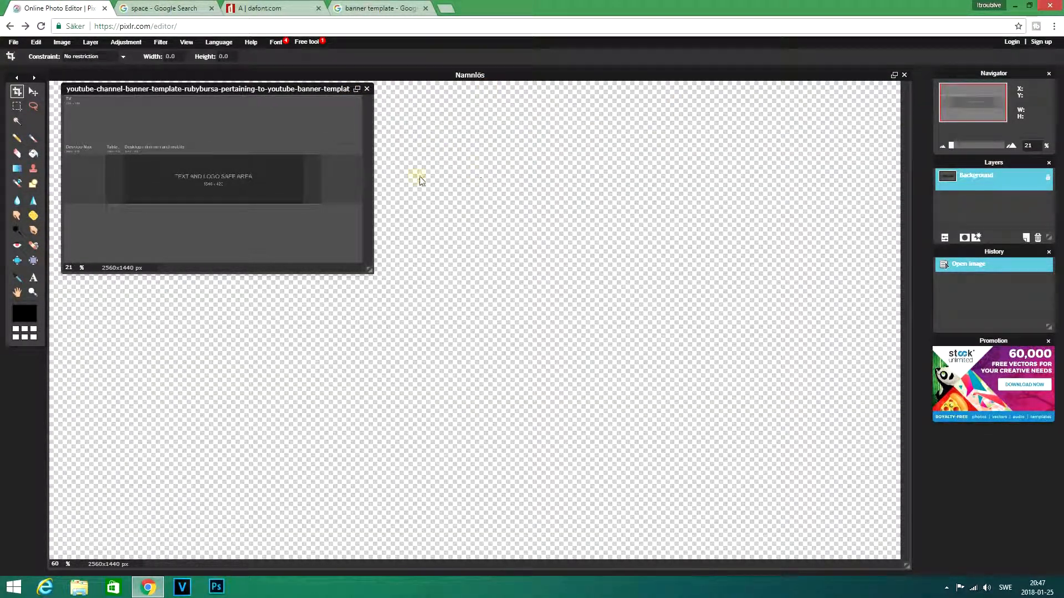
{"action": "left_click_drag", "start_coordinate": [210, 212], "coordinate": [359, 214]}
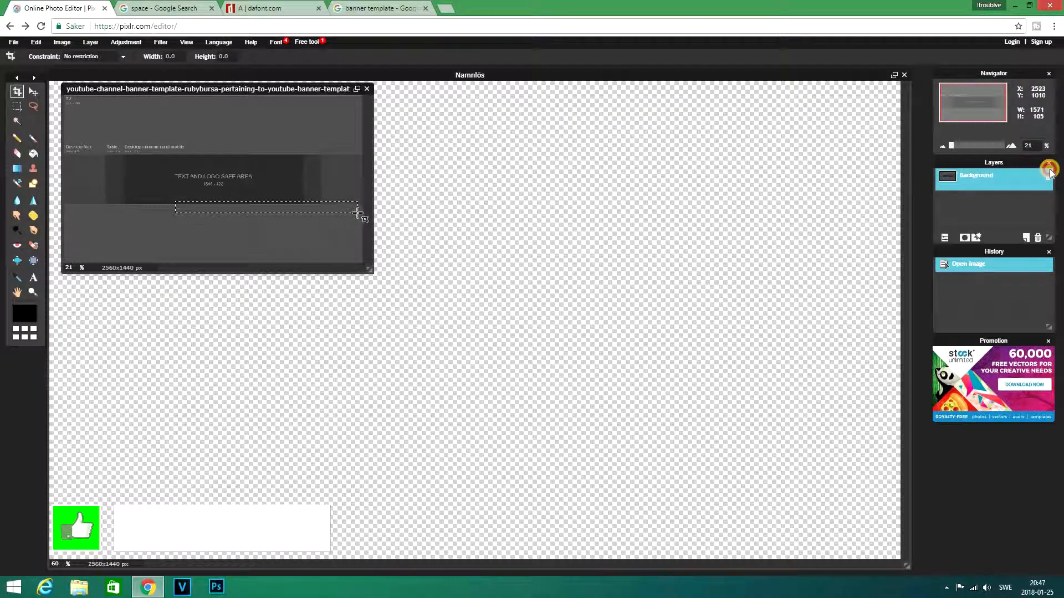
{"action": "left_click", "coordinate": [850, 196]}
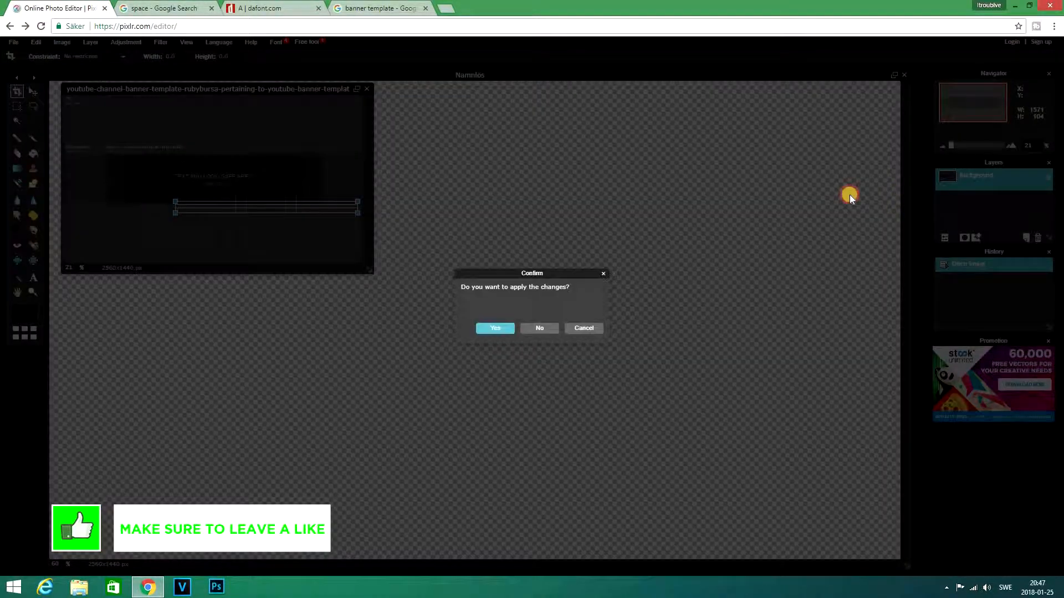
{"action": "left_click", "coordinate": [531, 328]}
Step: Copy the template's Background layer into the blank Namnlös image and close the separate template image
{"action": "left_click_drag", "start_coordinate": [993, 187], "coordinate": [669, 218]}
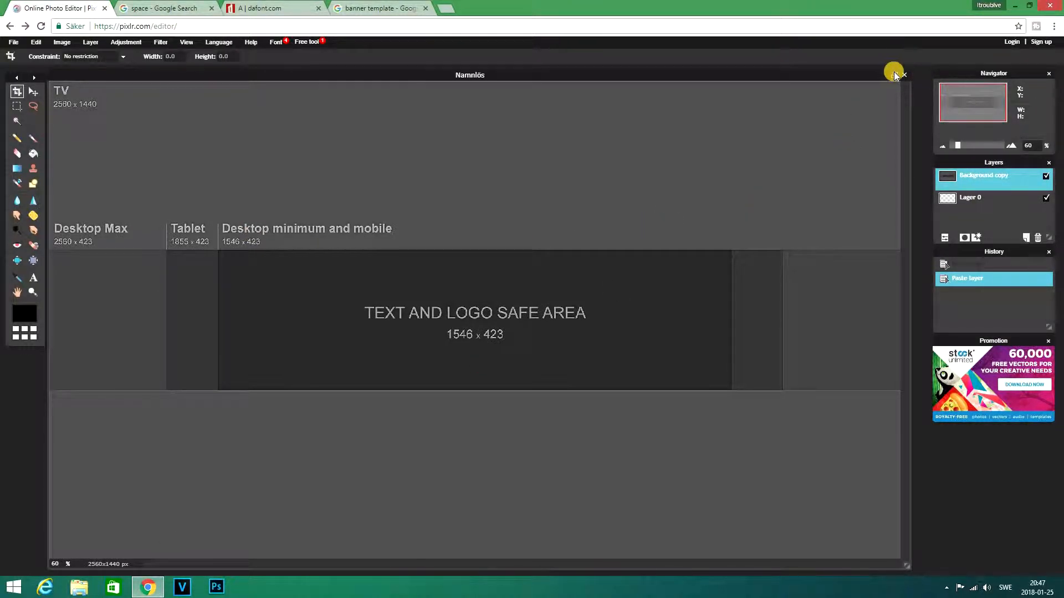
{"action": "left_click_drag", "start_coordinate": [764, 74], "coordinate": [833, 430]}
{"action": "left_click", "coordinate": [366, 88]}
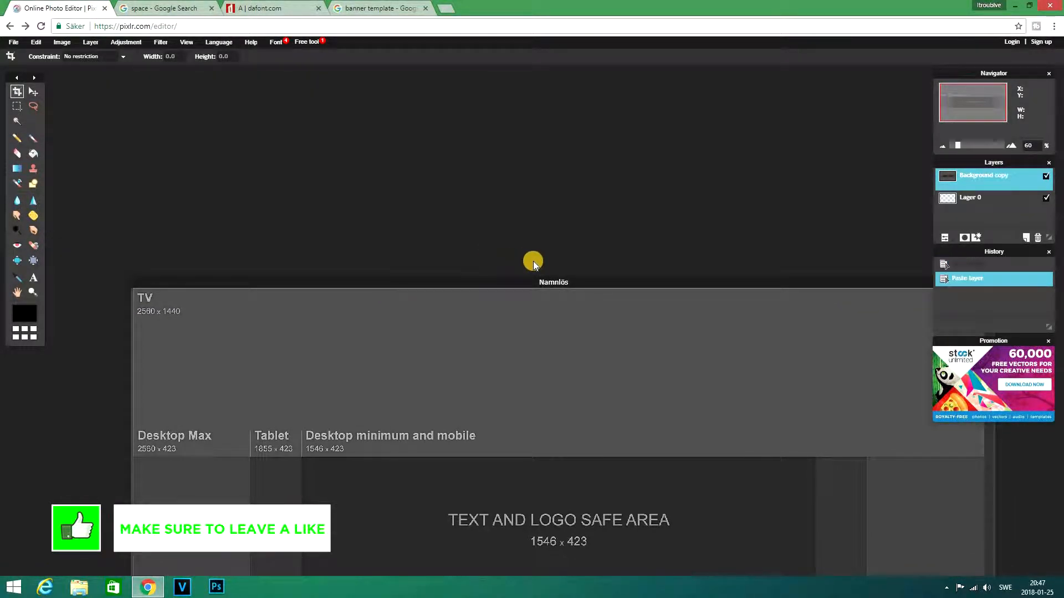
Step: Maximize the Namnlös image within the editor and fit the whole banner template in view
{"action": "left_click_drag", "start_coordinate": [553, 277], "coordinate": [478, 72]}
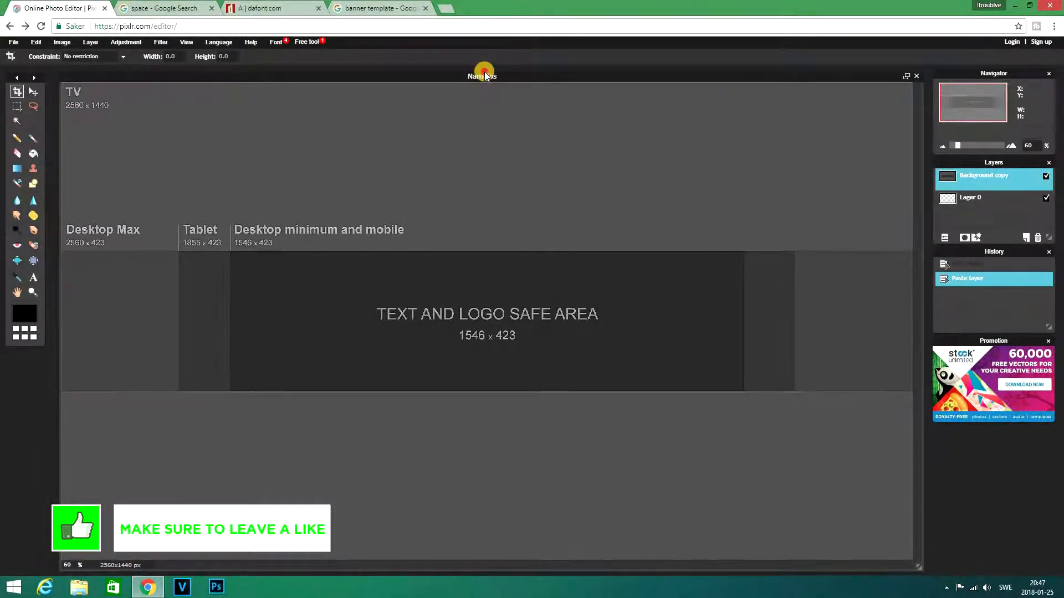
{"action": "left_click", "coordinate": [902, 74]}
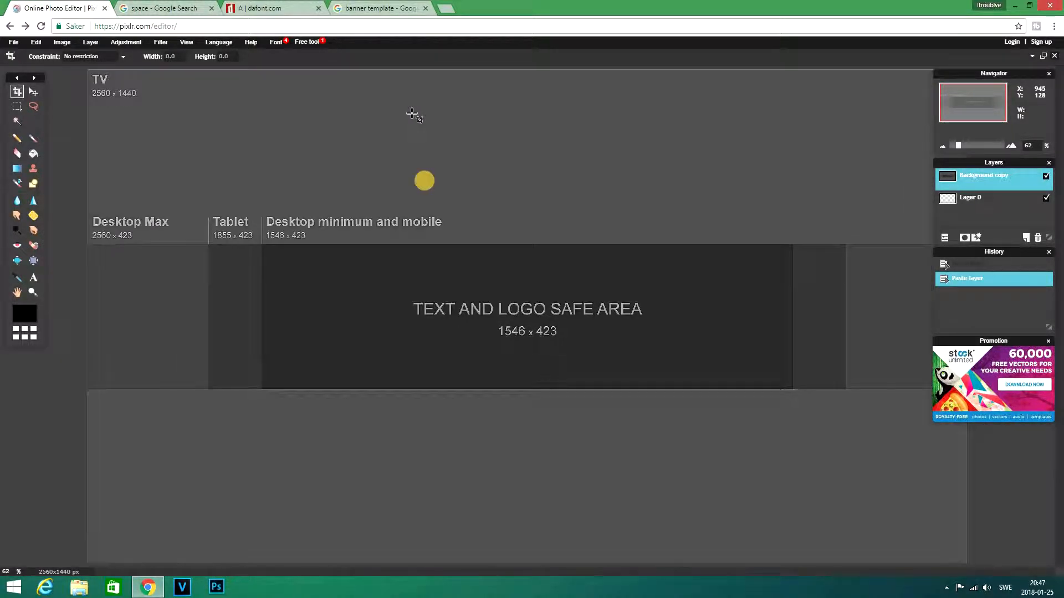
{"action": "scroll", "coordinate": [392, 147], "scroll_direction": "up", "scroll_amount": 2}
{"action": "scroll", "coordinate": [550, 204], "scroll_direction": "down", "scroll_amount": 3}
{"action": "scroll", "coordinate": [553, 205], "scroll_direction": "down", "scroll_amount": 1}
{"action": "scroll", "coordinate": [560, 212], "scroll_direction": "up", "scroll_amount": 1}
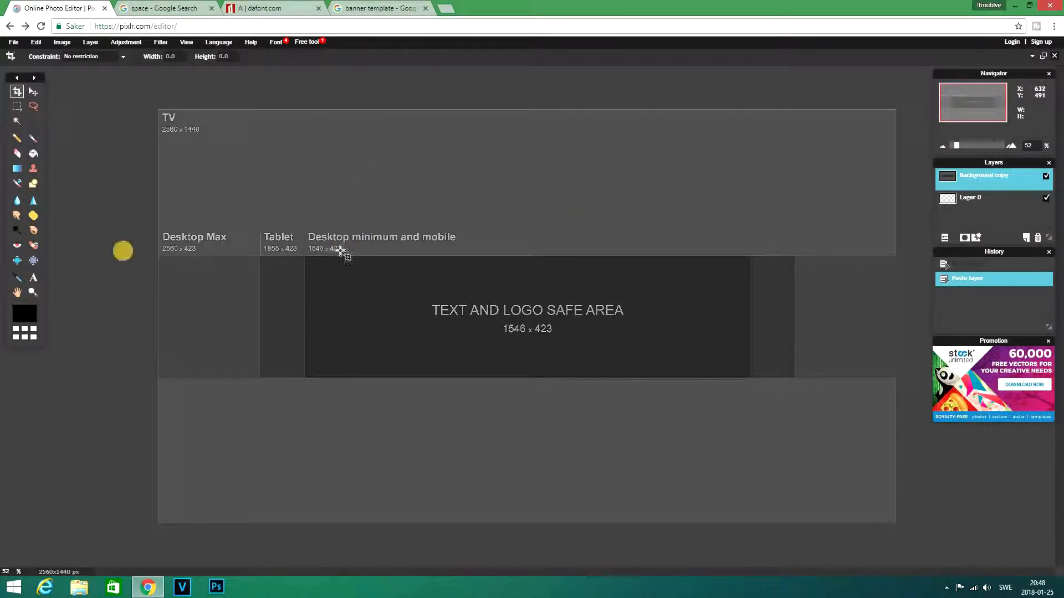
Step: Switch to the DaFont page, download "A font for the computer people", and open the downloaded zip archive
{"action": "left_click", "coordinate": [238, 7]}
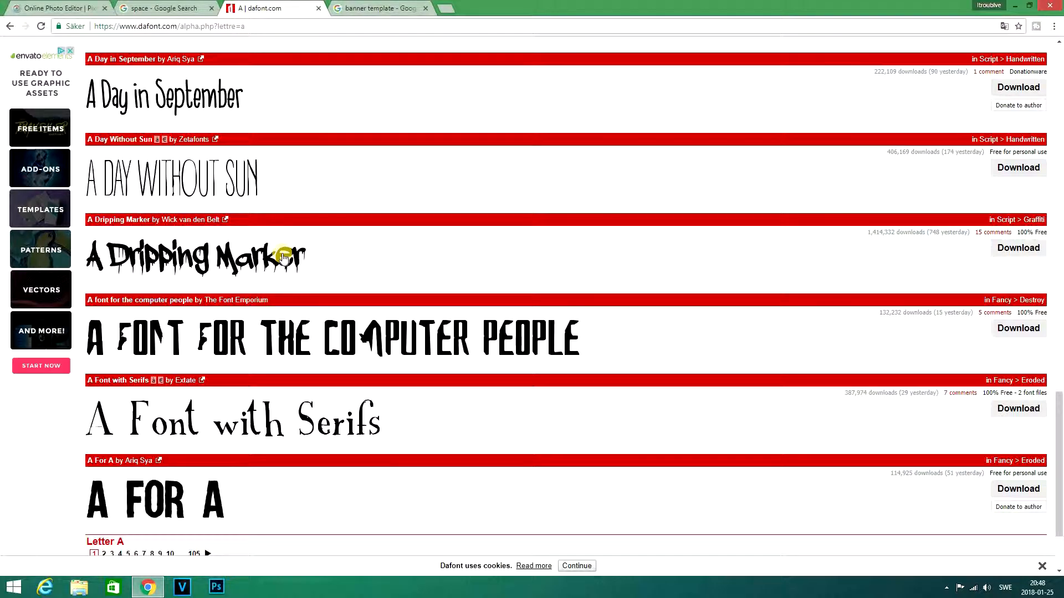
{"action": "scroll", "coordinate": [218, 209], "scroll_direction": "up", "scroll_amount": 10}
{"action": "scroll", "coordinate": [225, 197], "scroll_direction": "down", "scroll_amount": 5}
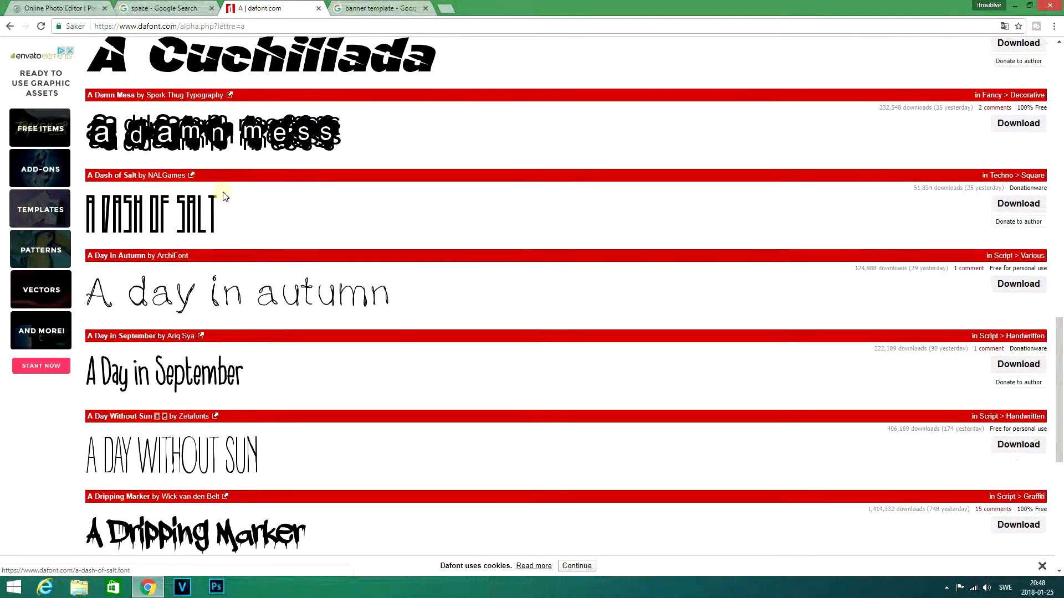
{"action": "scroll", "coordinate": [224, 197], "scroll_direction": "down", "scroll_amount": 4}
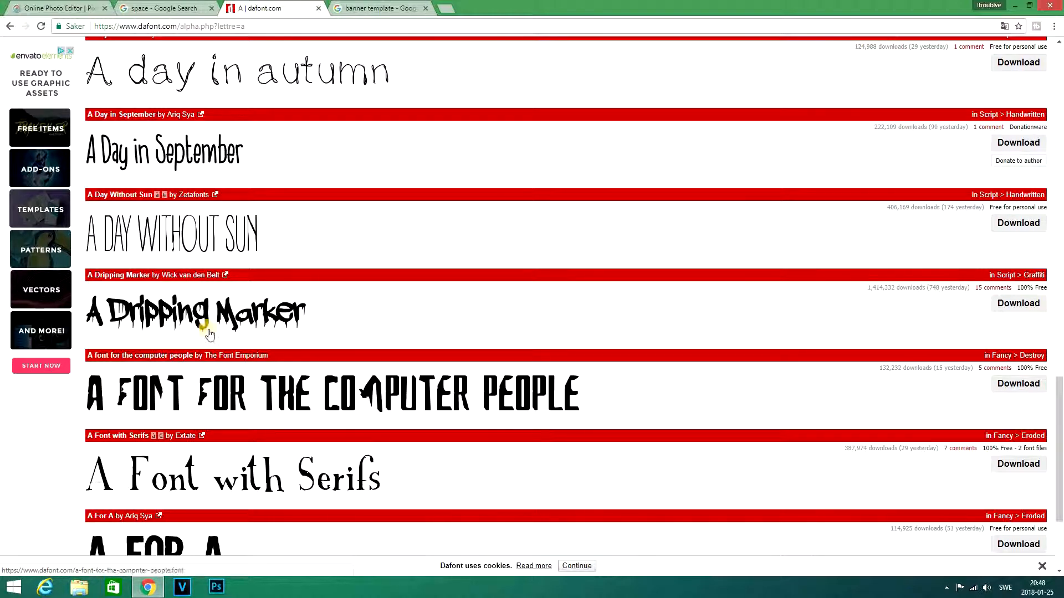
{"action": "left_click", "coordinate": [1018, 383]}
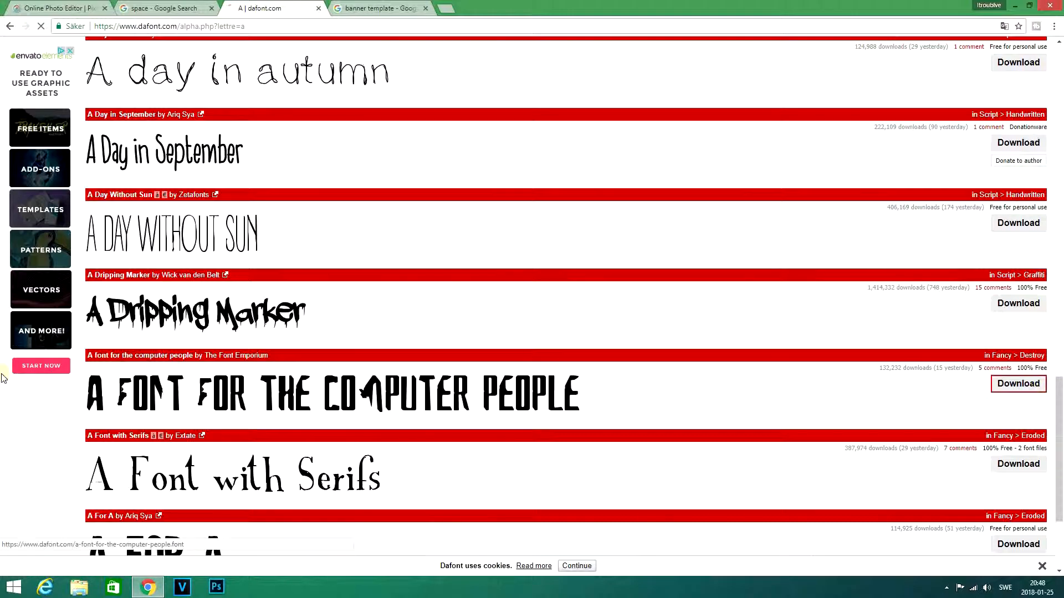
{"action": "left_click", "coordinate": [60, 565]}
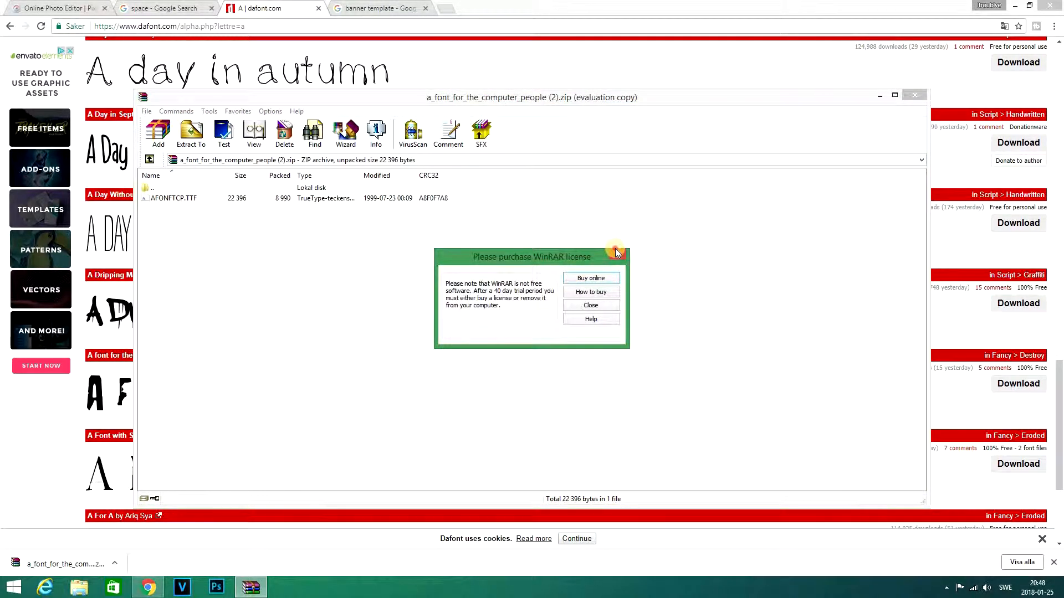
Step: Start installing AFONFTCP.TTF from the archive, decline replacing the existing font, and close the font preview and archive windows
{"action": "left_click", "coordinate": [619, 255]}
{"action": "double_click", "coordinate": [413, 198]}
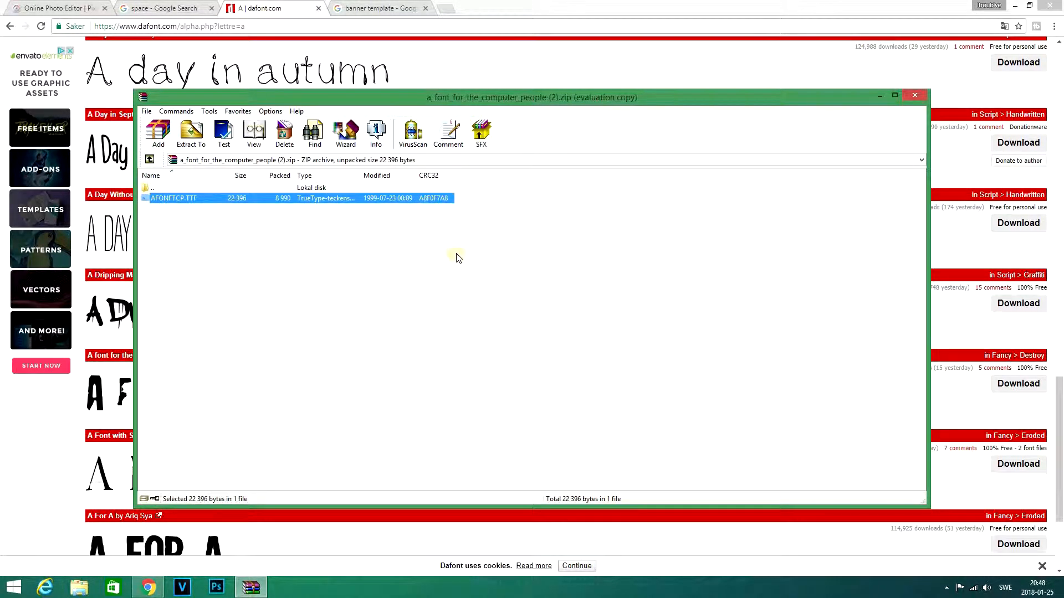
{"action": "left_click", "coordinate": [208, 117]}
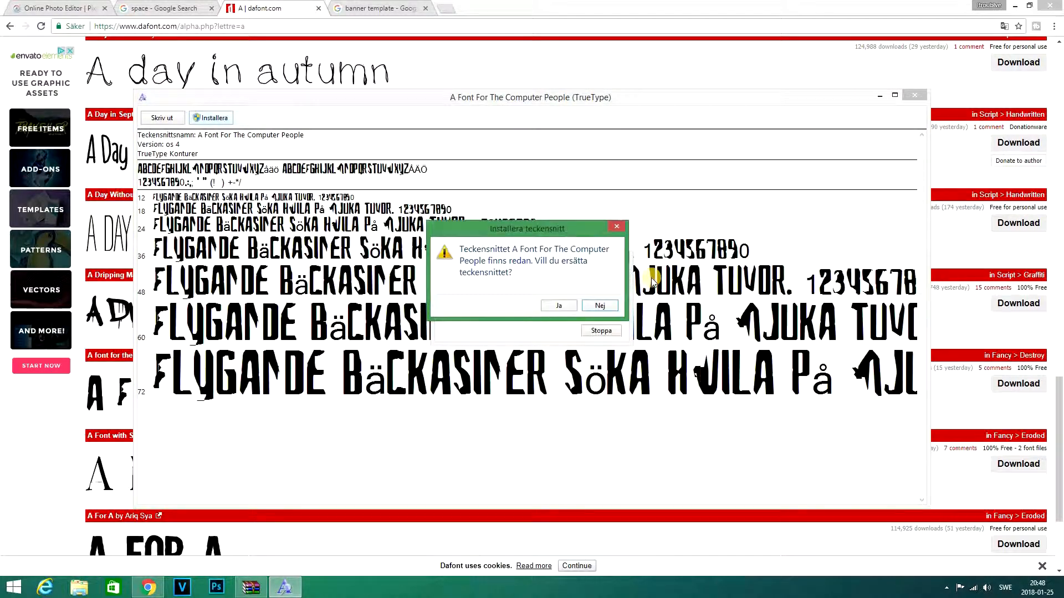
{"action": "left_click", "coordinate": [598, 306]}
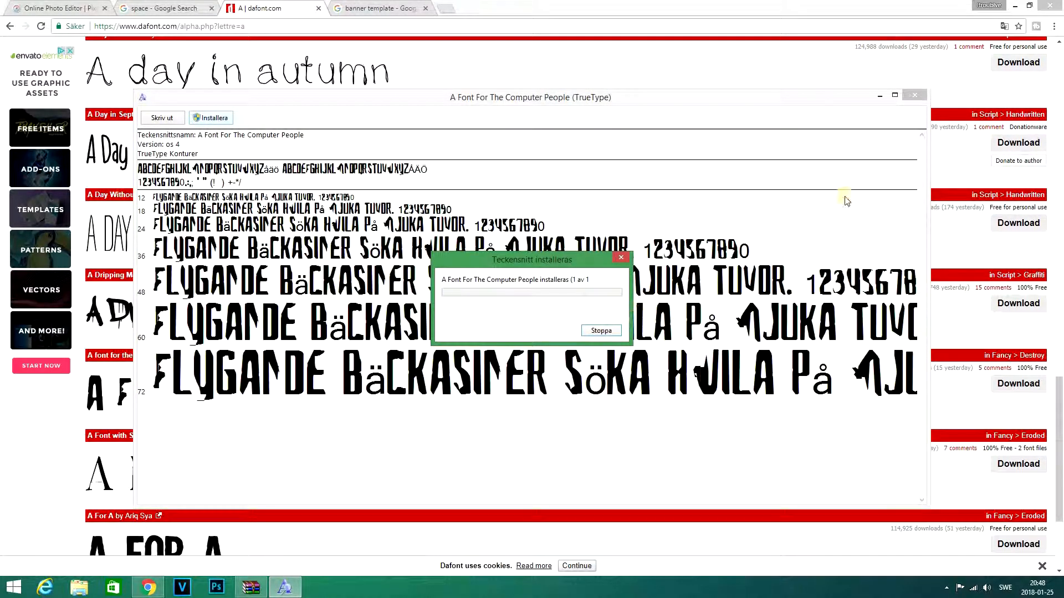
{"action": "left_click", "coordinate": [915, 95]}
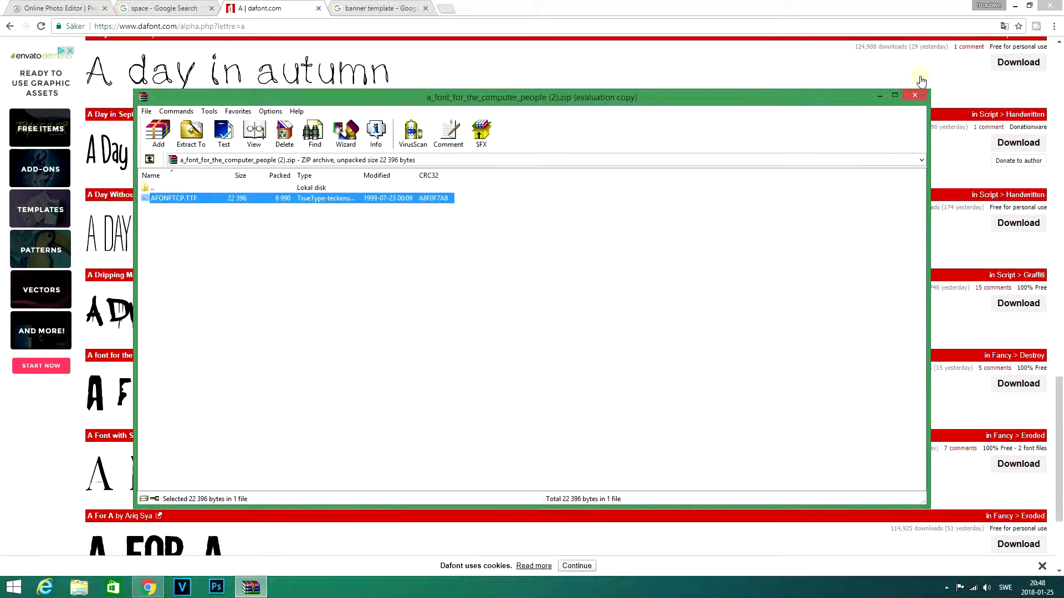
{"action": "left_click", "coordinate": [915, 95]}
Step: Switch back to the Pixlr editor and add the text "Itroublve Hacker" in the banner's safe area
{"action": "left_click", "coordinate": [47, 7]}
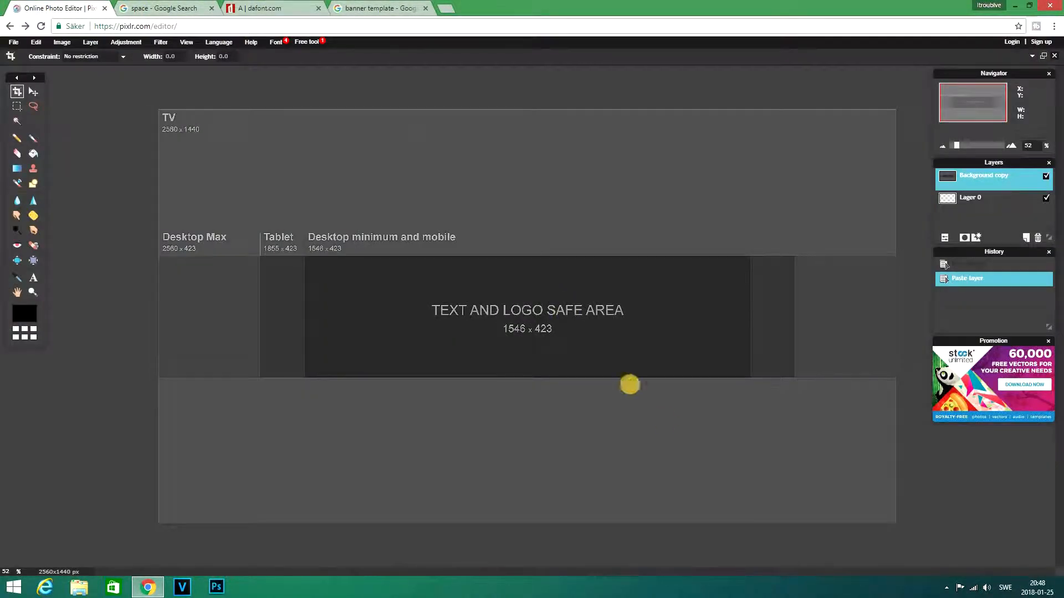
{"action": "left_click", "coordinate": [34, 279]}
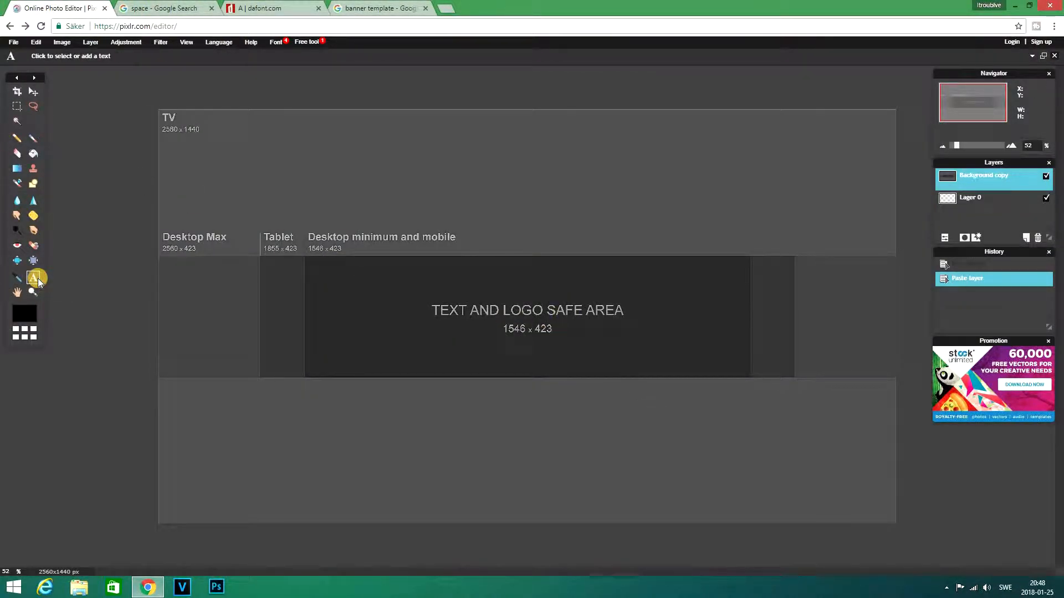
{"action": "left_click", "coordinate": [397, 306]}
{"action": "left_click", "coordinate": [474, 361]}
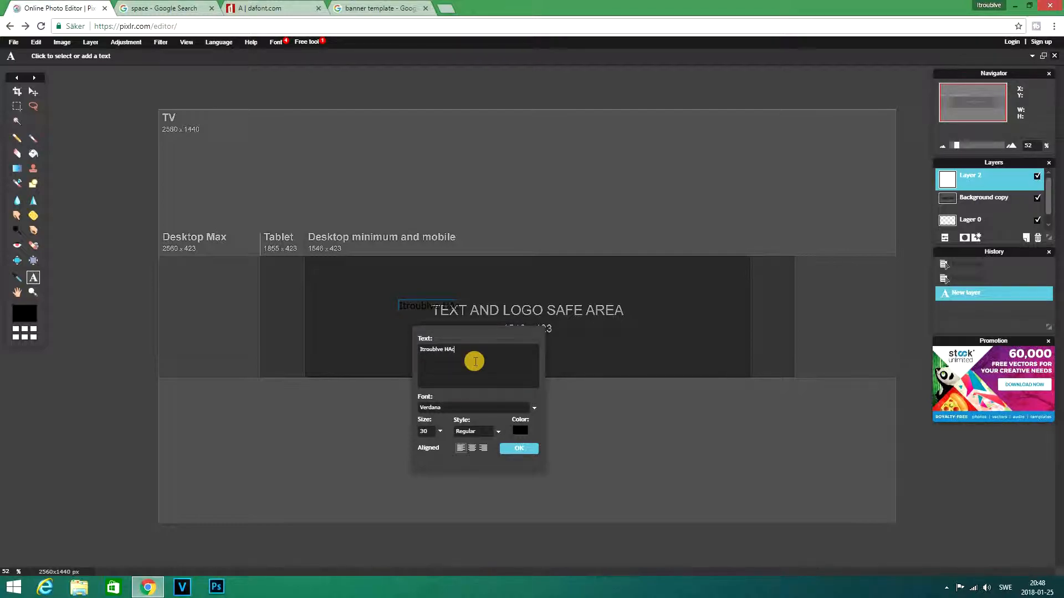
{"action": "key", "text": "BackSpace"}
{"action": "type", "text": "acker"}
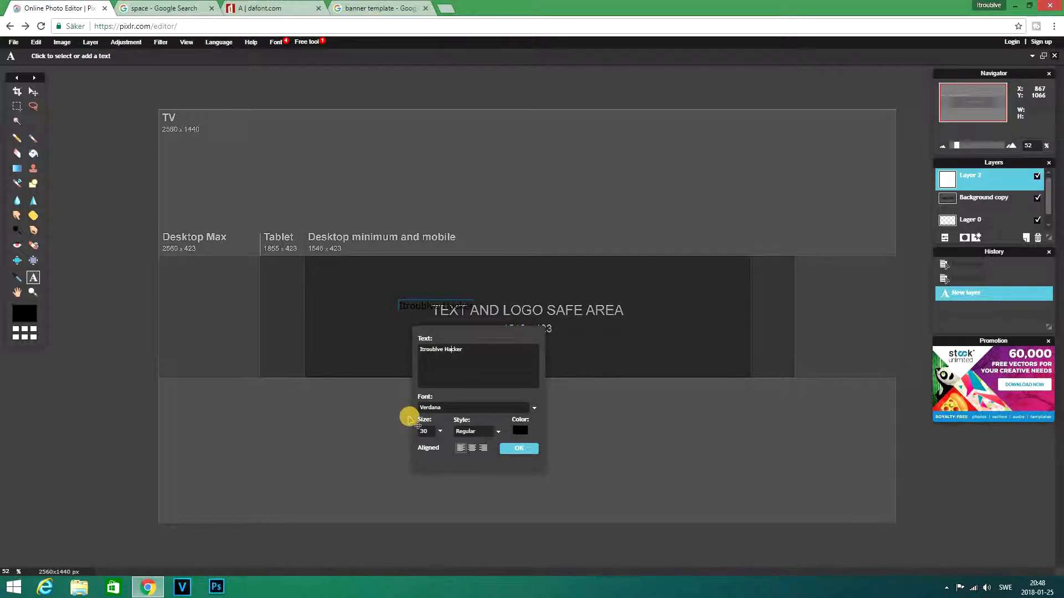
Step: Set the text to A Font For The Computer People at size 174 and move it to the safe area's upper part
{"action": "left_click", "coordinate": [439, 432]}
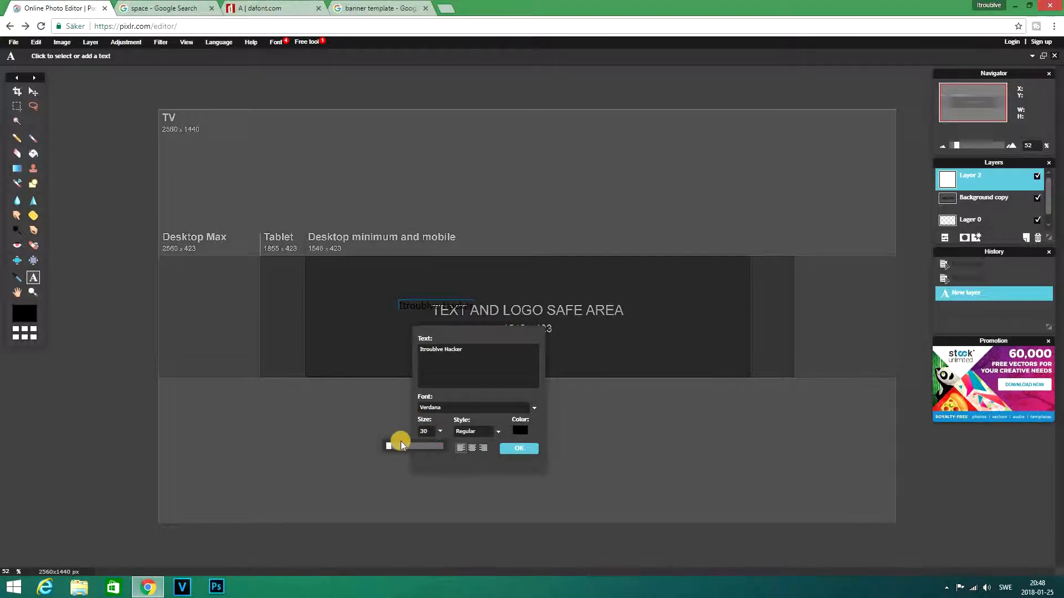
{"action": "left_click_drag", "start_coordinate": [390, 444], "coordinate": [395, 446]}
{"action": "left_click", "coordinate": [458, 404]}
{"action": "left_click", "coordinate": [457, 418]}
{"action": "left_click", "coordinate": [430, 433]}
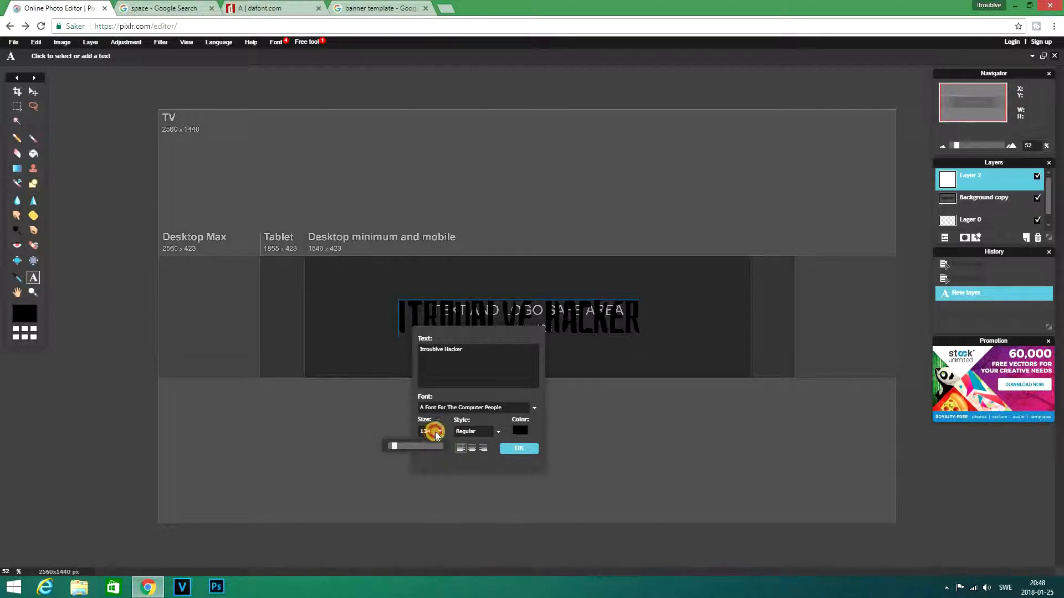
{"action": "left_click_drag", "start_coordinate": [393, 444], "coordinate": [396, 445]}
{"action": "left_click_drag", "start_coordinate": [601, 315], "coordinate": [576, 287]}
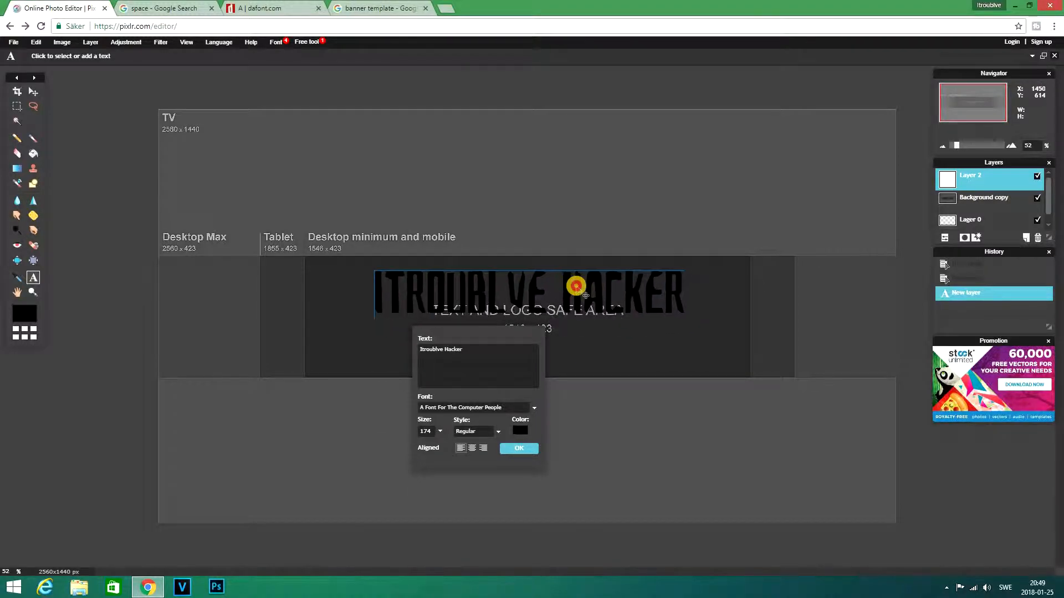
Step: Set the text colour to white (ffffff) and its style to Bold, and apply the text
{"action": "left_click", "coordinate": [517, 430]}
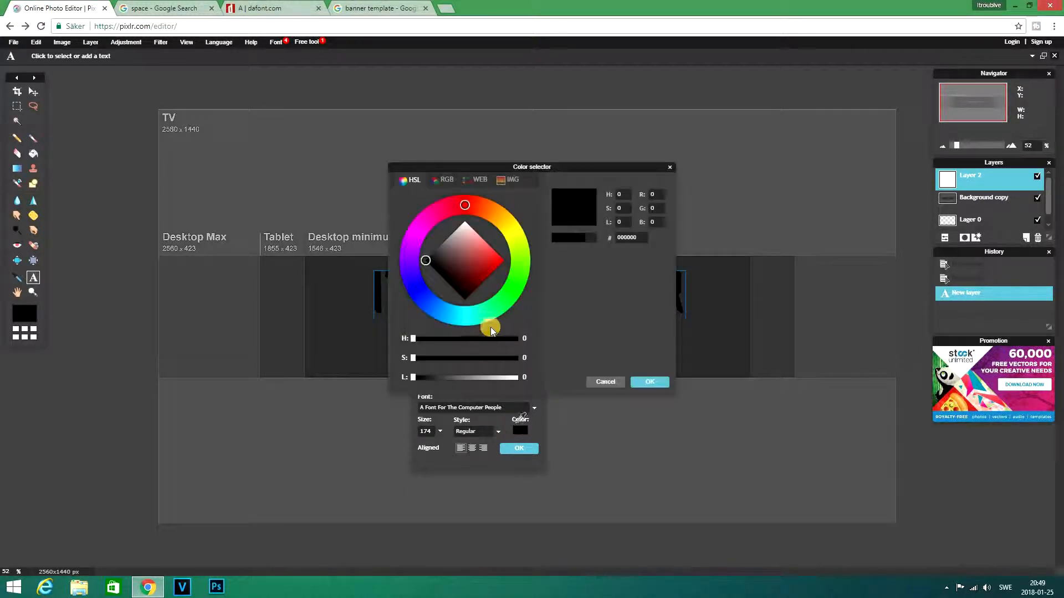
{"action": "left_click_drag", "start_coordinate": [449, 253], "coordinate": [465, 204]}
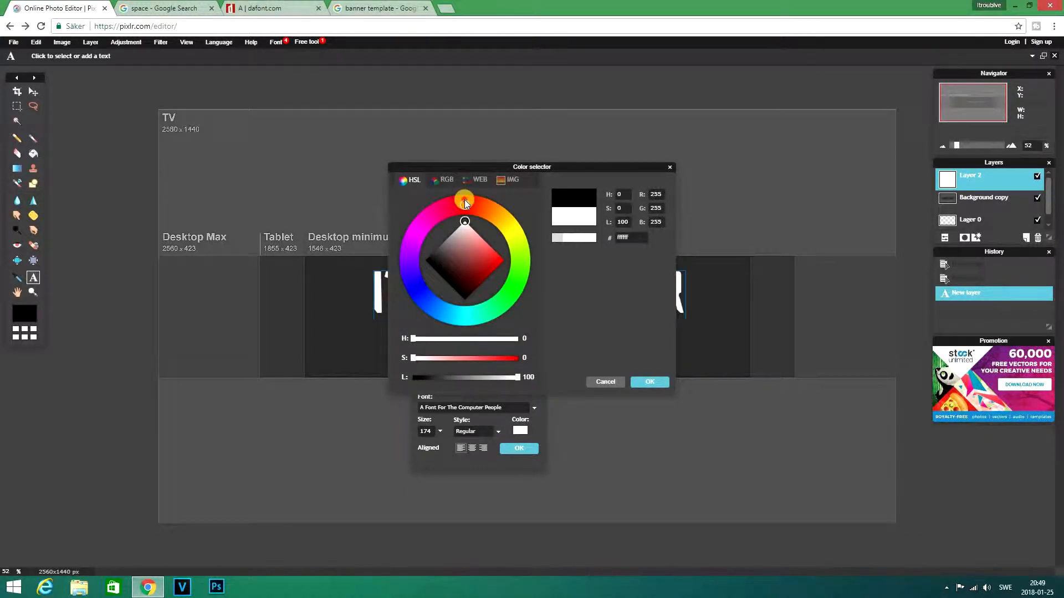
{"action": "left_click", "coordinate": [651, 382]}
{"action": "left_click", "coordinate": [481, 430]}
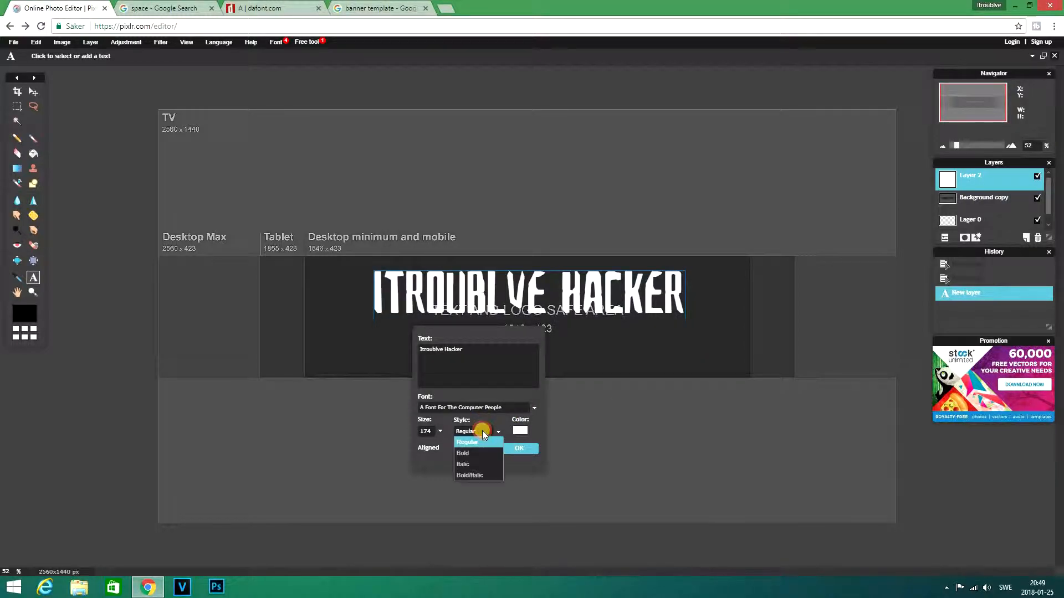
{"action": "left_click", "coordinate": [468, 453]}
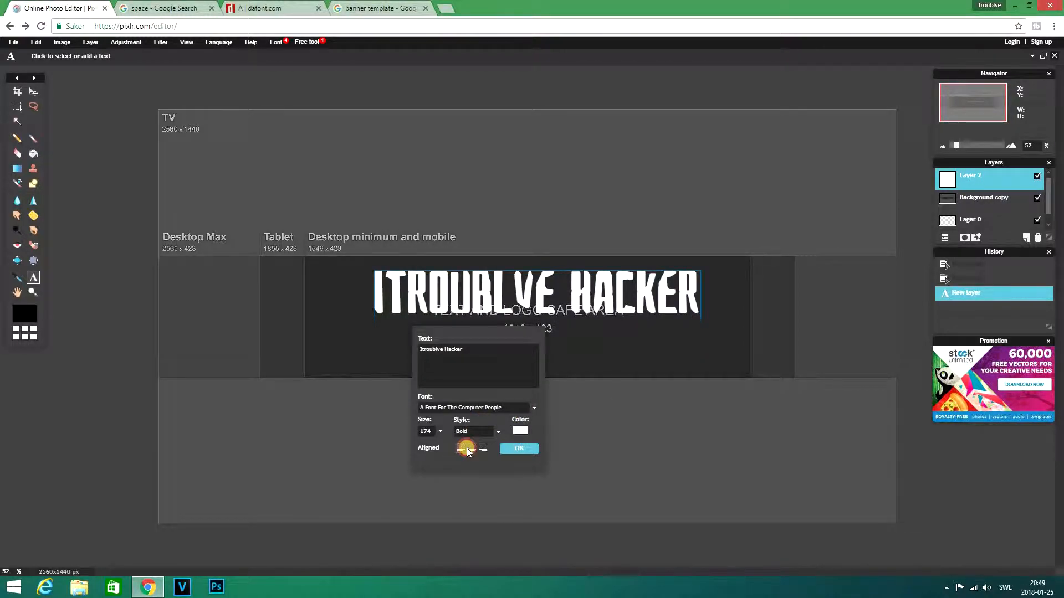
{"action": "left_click", "coordinate": [521, 449]}
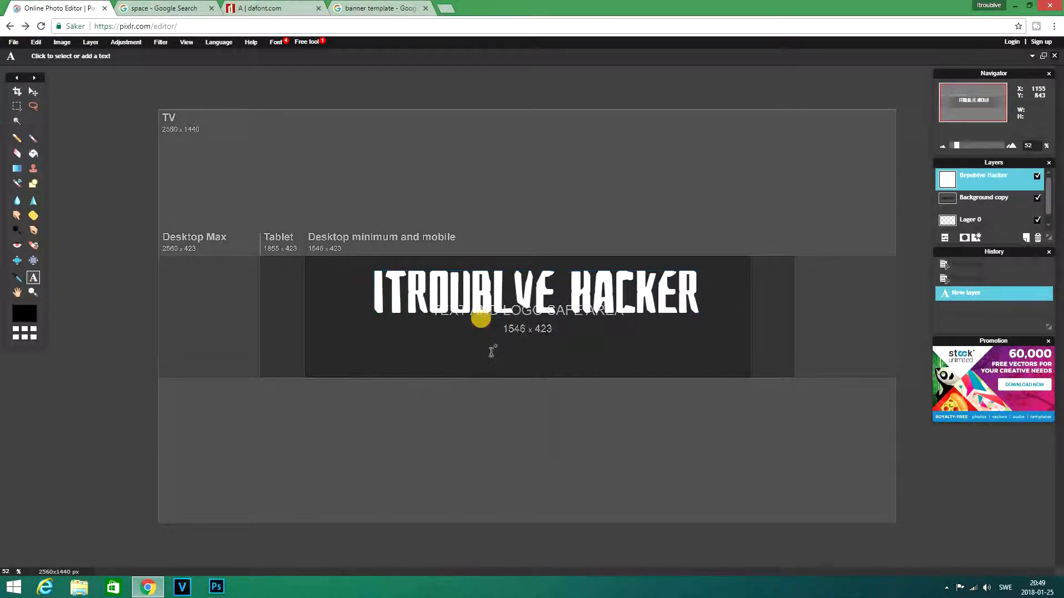
Step: Add a black drop shadow to the Itroublve Hacker text layer with opacity 100, distance 11 and size 1
{"action": "right_click", "coordinate": [1005, 180]}
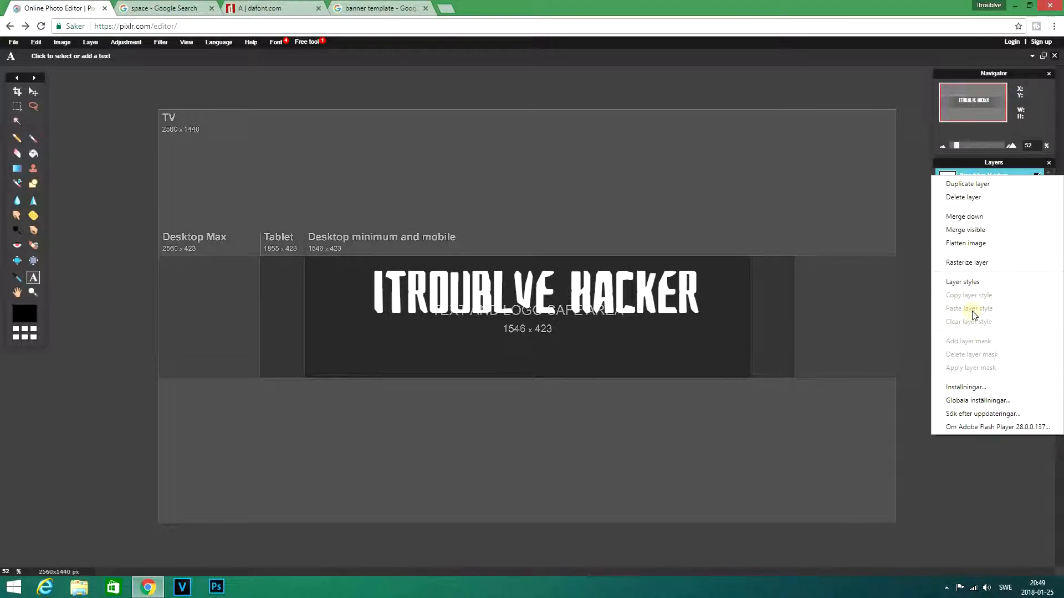
{"action": "left_click", "coordinate": [976, 285]}
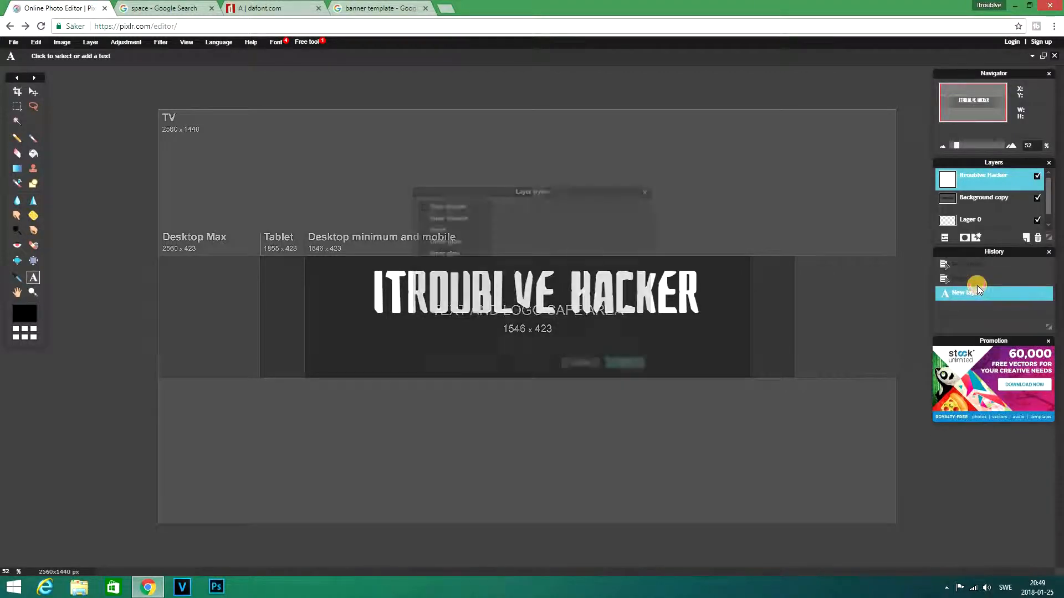
{"action": "left_click", "coordinate": [425, 210]}
{"action": "left_click_drag", "start_coordinate": [599, 223], "coordinate": [653, 208]}
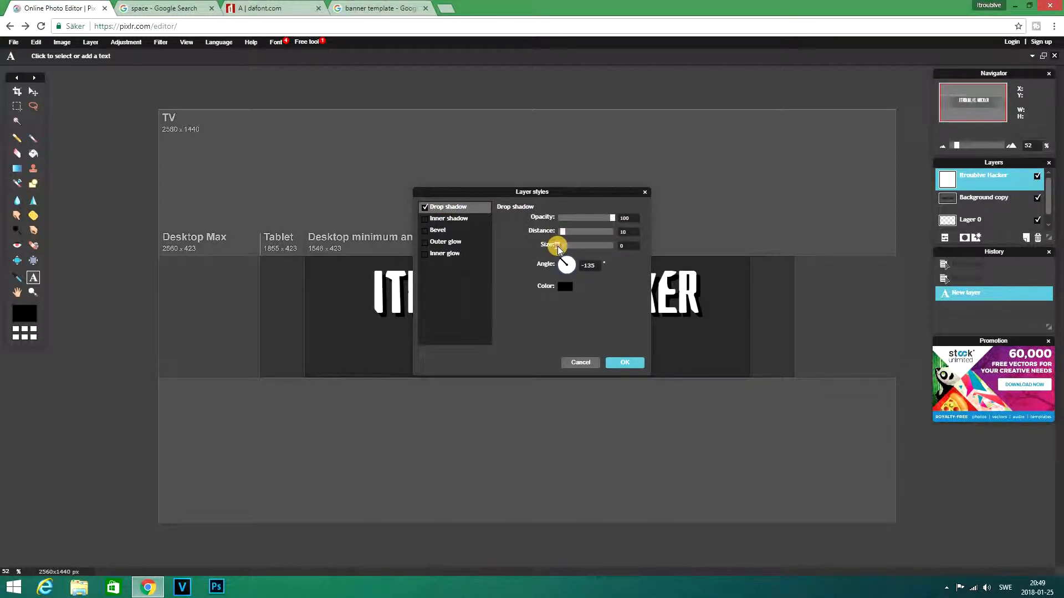
{"action": "left_click_drag", "start_coordinate": [563, 233], "coordinate": [564, 234]}
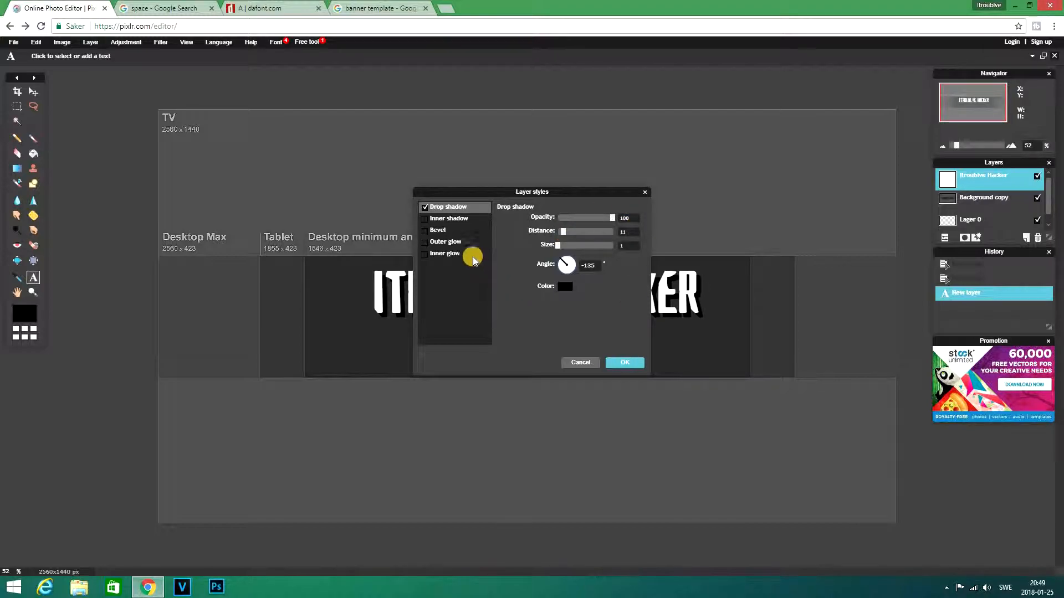
{"action": "left_click", "coordinate": [626, 361]}
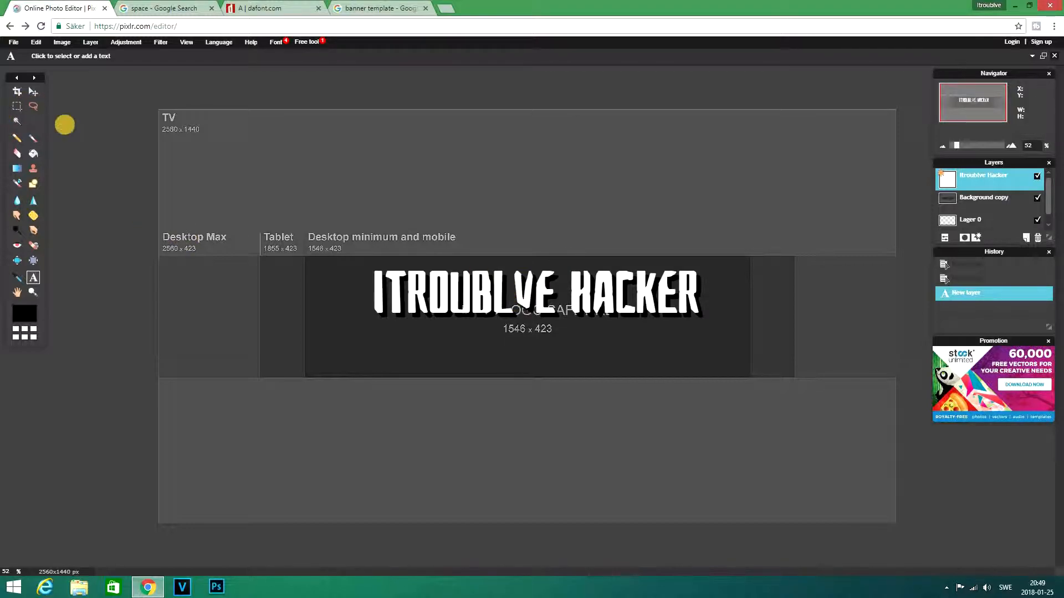
Step: Select the full-width area below the desktop strip and fill it with black on a new layer
{"action": "left_click", "coordinate": [16, 106]}
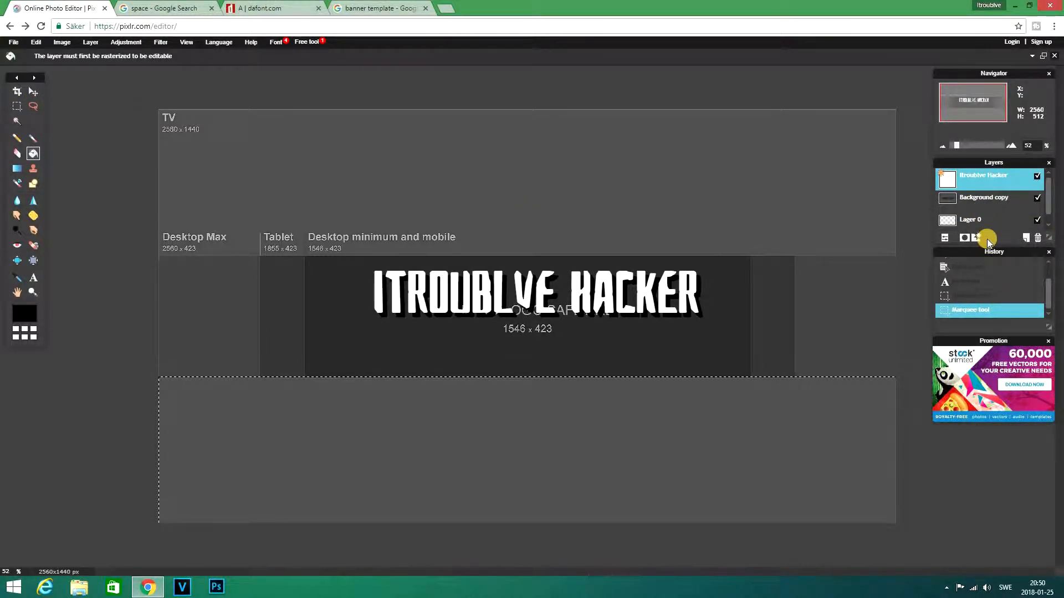
{"action": "left_click", "coordinate": [1029, 237]}
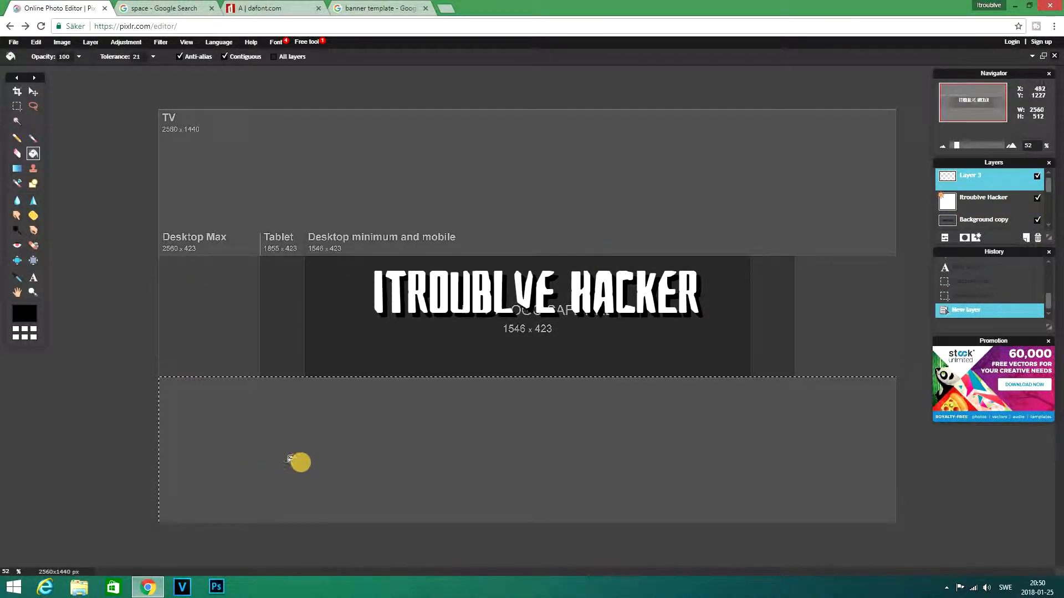
{"action": "left_click", "coordinate": [295, 459]}
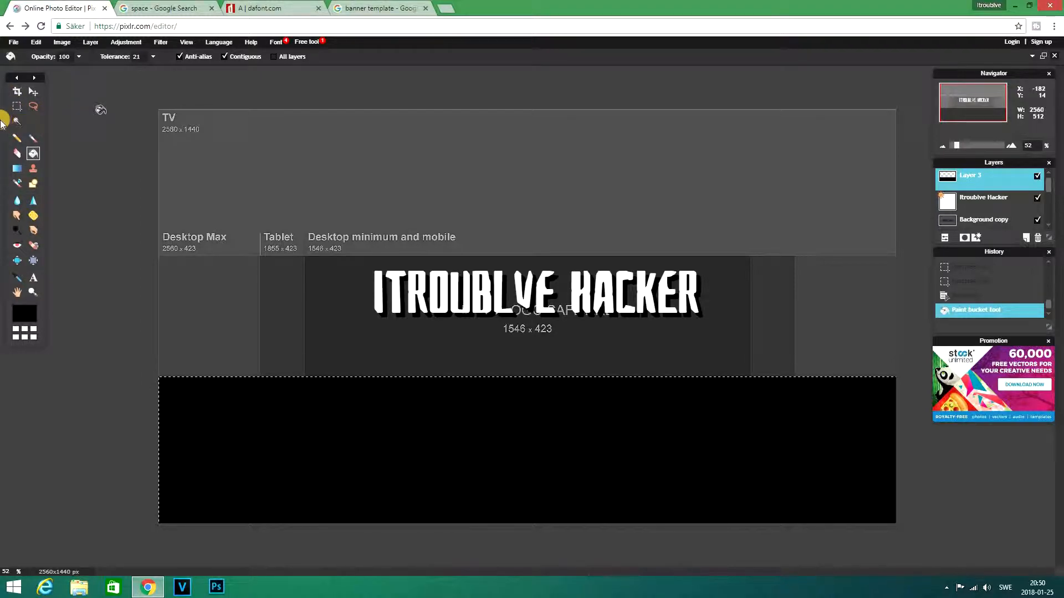
Step: Select the full-width TV area above the desktop strip, about 2560 x 504 px, and fill it with black on Layer 3
{"action": "left_click", "coordinate": [17, 106]}
{"action": "left_click_drag", "start_coordinate": [160, 110], "coordinate": [914, 256]}
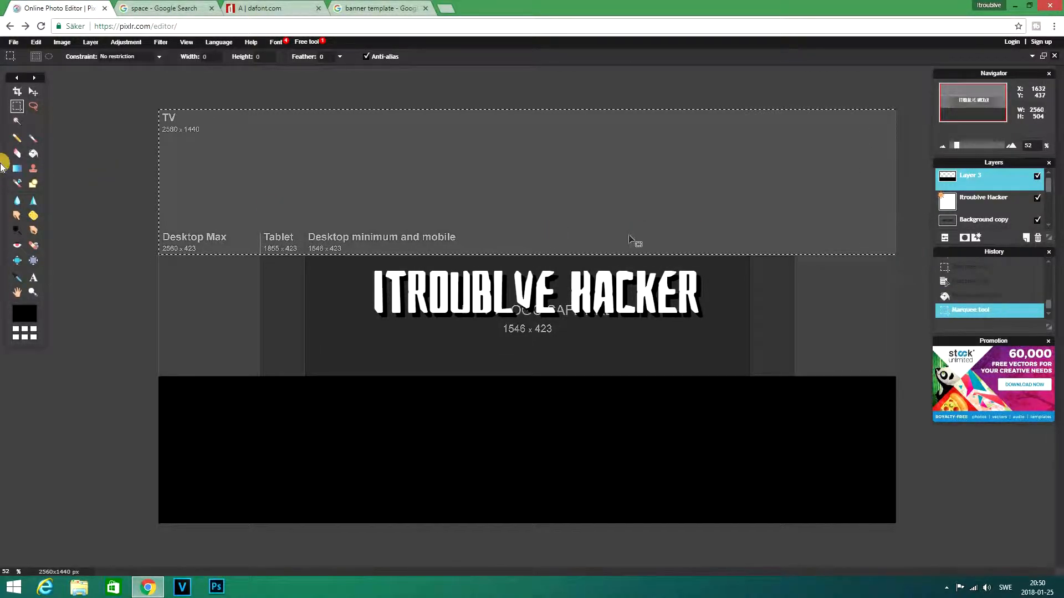
{"action": "left_click", "coordinate": [34, 153]}
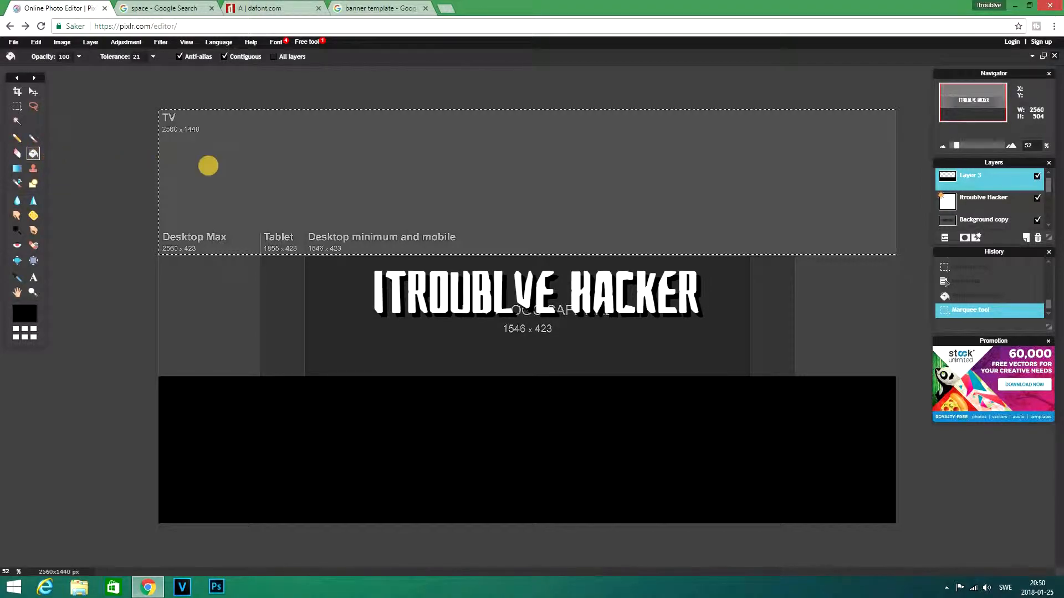
{"action": "left_click", "coordinate": [289, 173]}
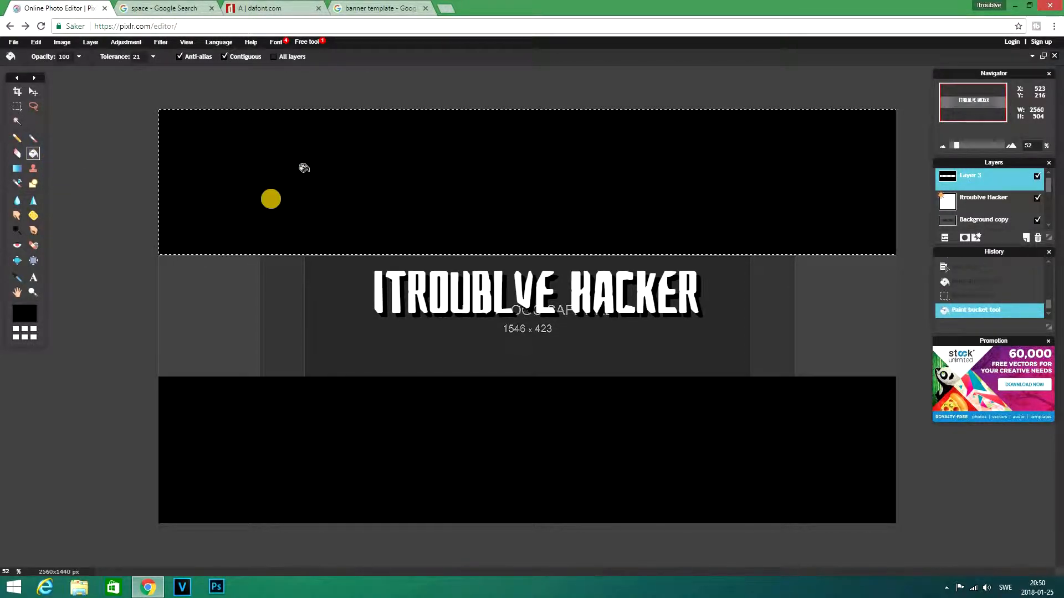
{"action": "left_click", "coordinate": [21, 107]}
{"action": "left_click", "coordinate": [33, 92]}
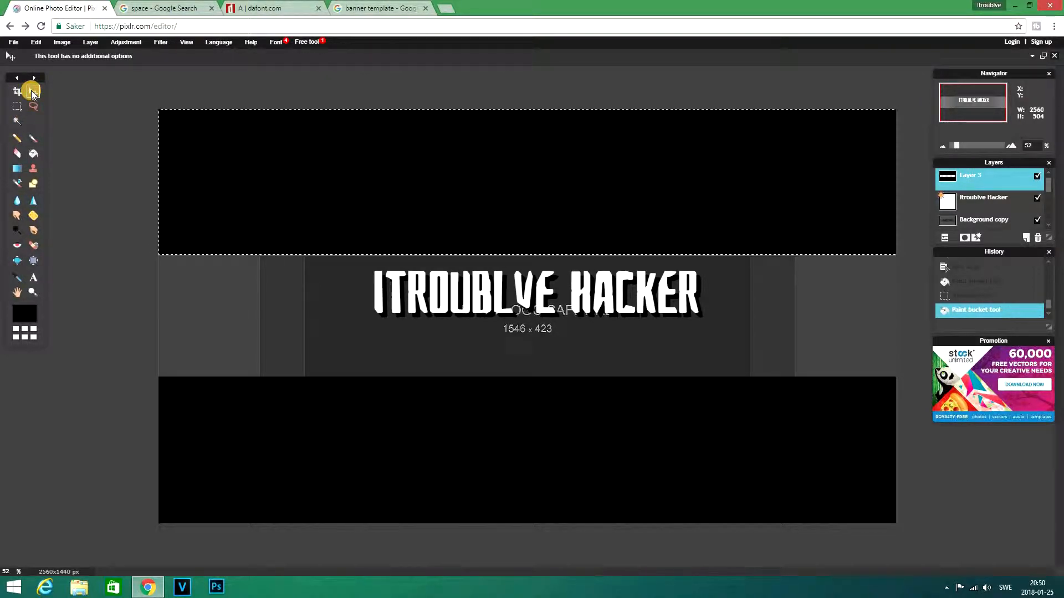
Step: Look over the Google Images results for space, and switch back to the Pixlr editor
{"action": "left_click", "coordinate": [131, 5]}
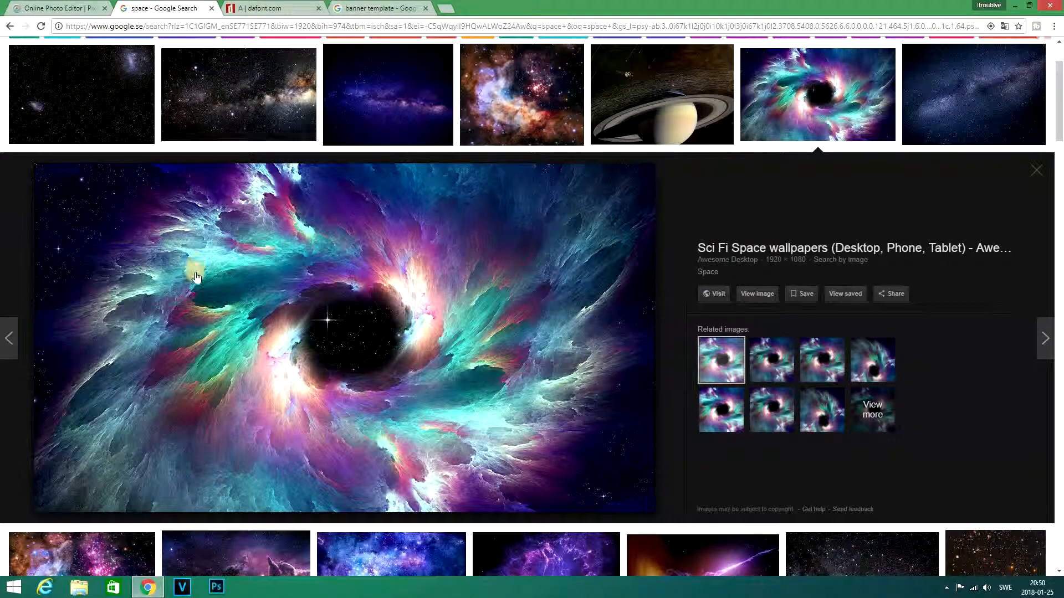
{"action": "scroll", "coordinate": [197, 246], "scroll_direction": "up", "scroll_amount": 2}
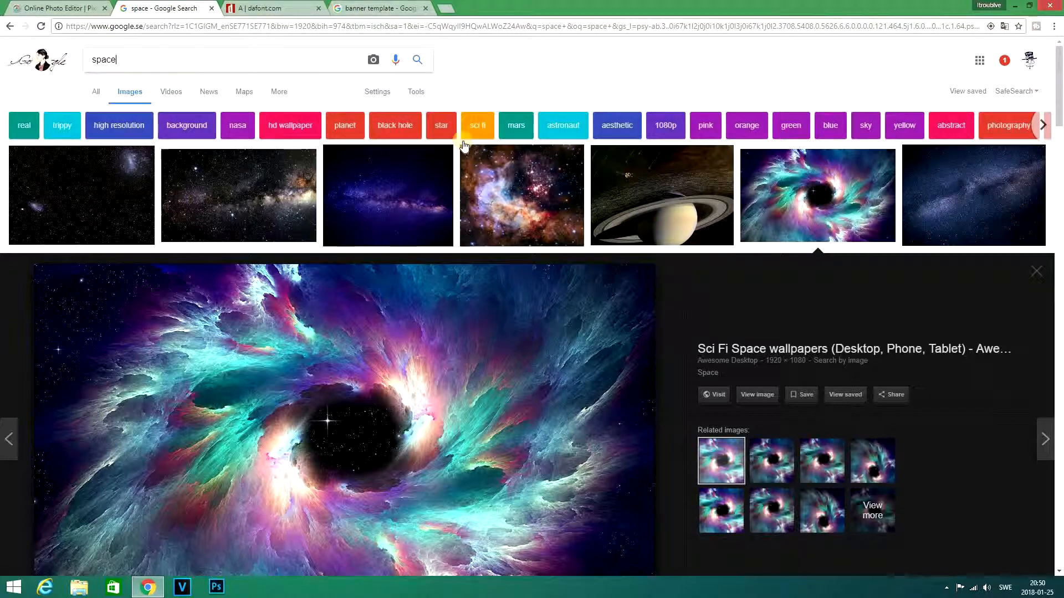
{"action": "scroll", "coordinate": [441, 393], "scroll_direction": "down", "scroll_amount": 4}
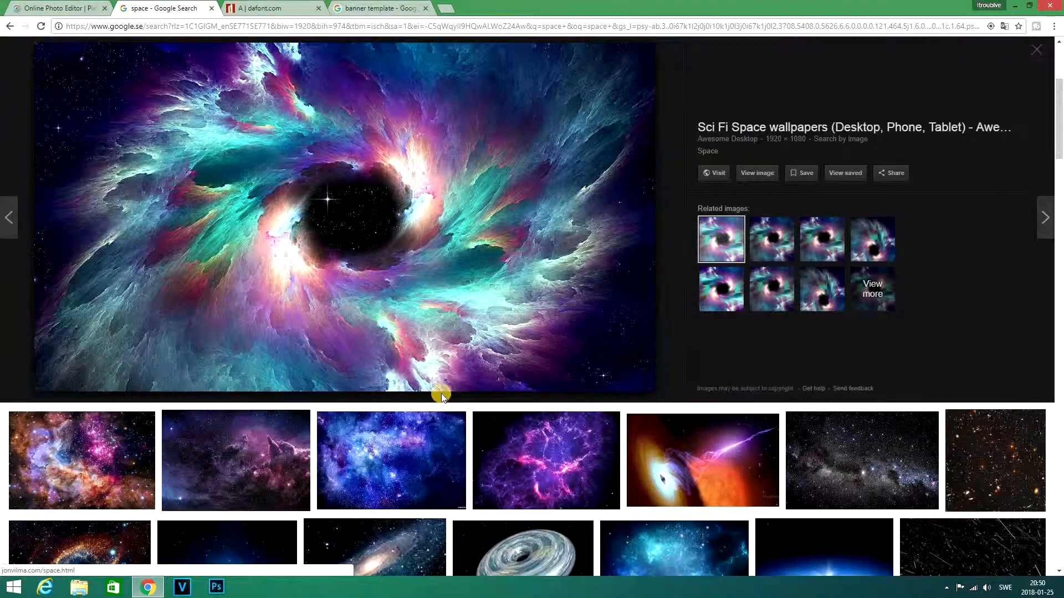
{"action": "scroll", "coordinate": [441, 393], "scroll_direction": "up", "scroll_amount": 3}
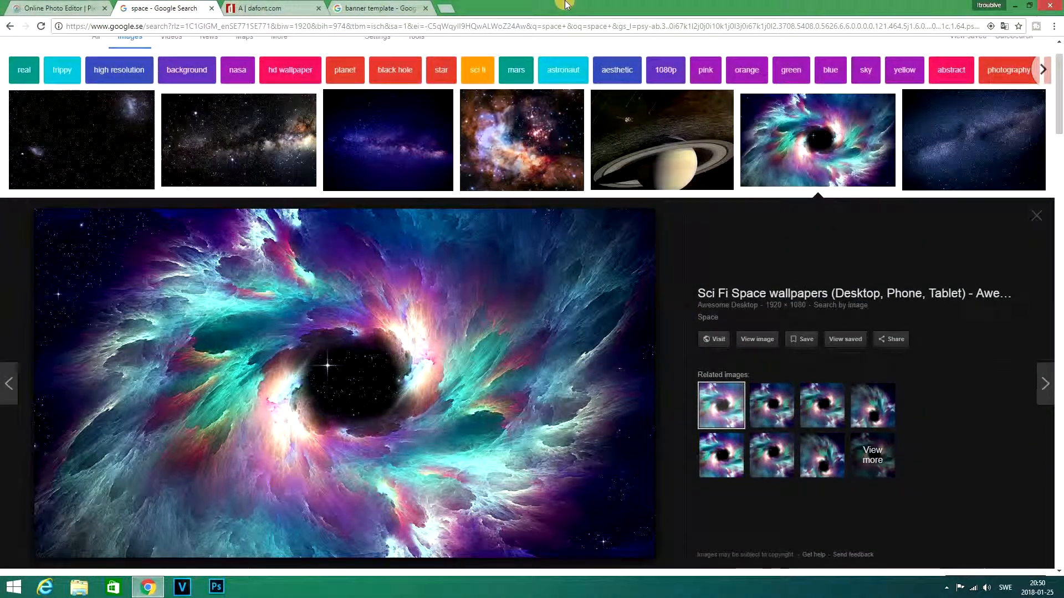
{"action": "left_click", "coordinate": [72, 8]}
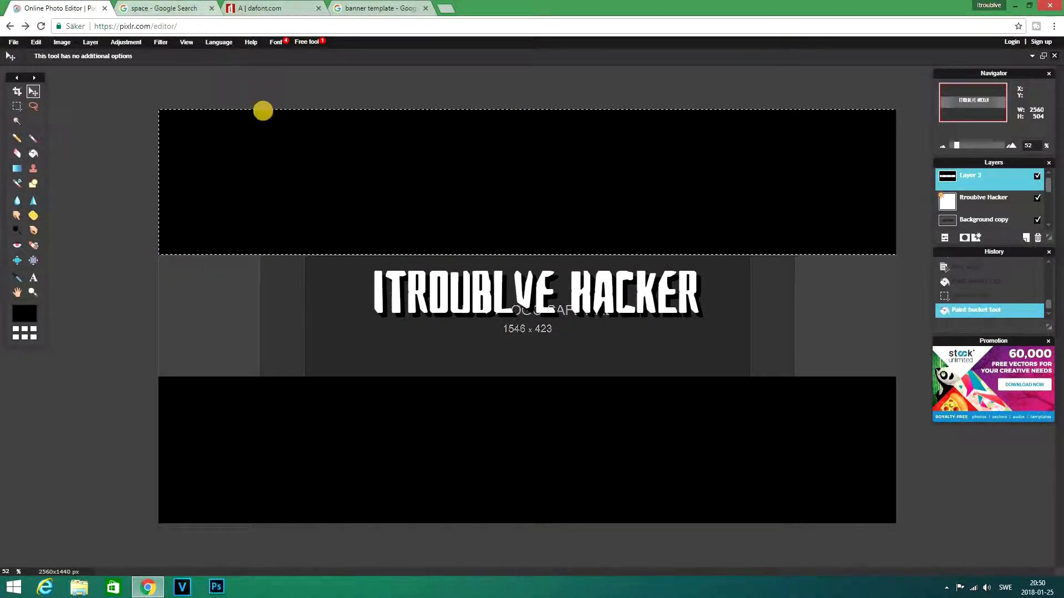
Step: Open the space-1 JPG image from the desktop folder
{"action": "left_click", "coordinate": [14, 42]}
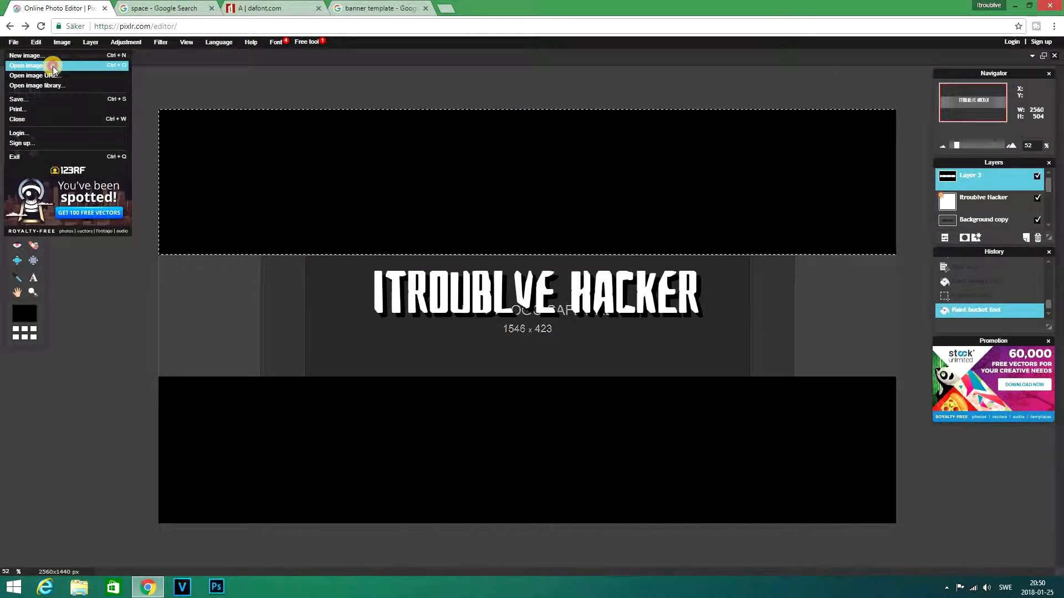
{"action": "left_click", "coordinate": [52, 65]}
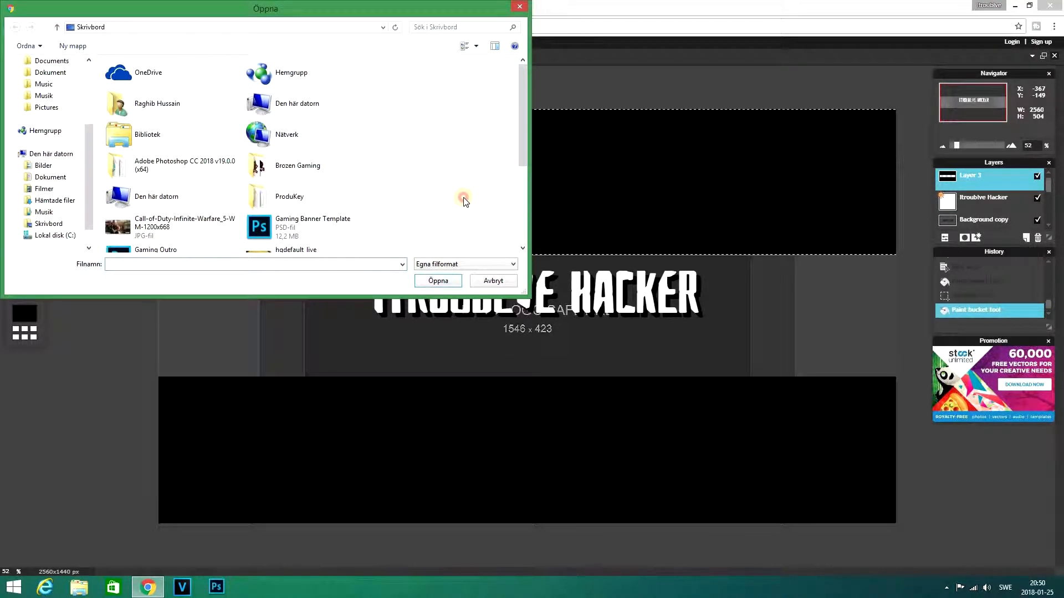
{"action": "scroll", "coordinate": [464, 201], "scroll_direction": "down", "scroll_amount": 3}
{"action": "left_click", "coordinate": [198, 220]}
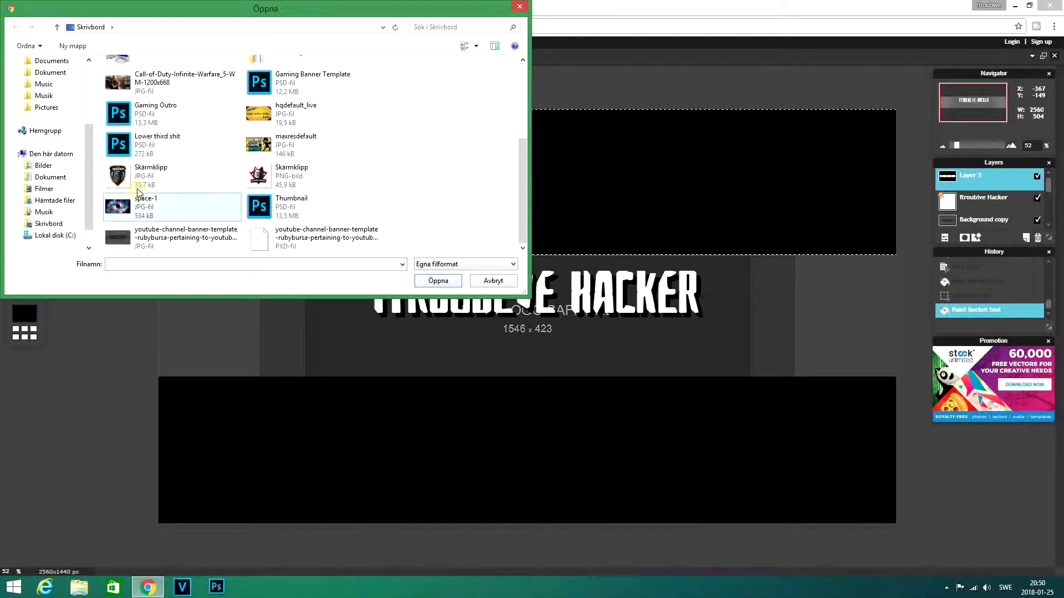
{"action": "left_click", "coordinate": [443, 281]}
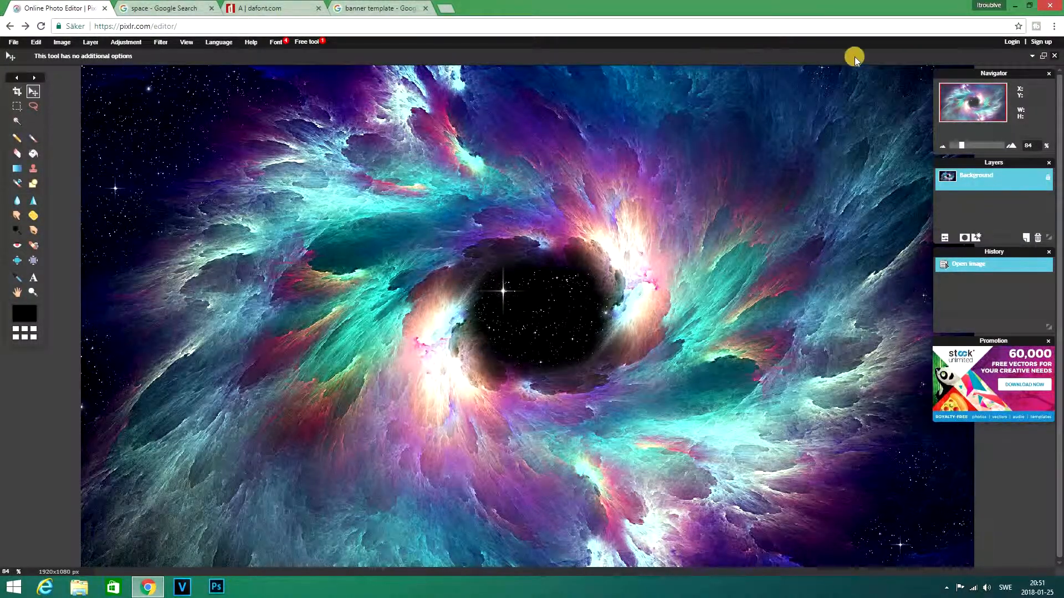
Step: Restore the space-1 image to a floating window, copy its Background layer into the banner document, and close space-1
{"action": "left_click", "coordinate": [1039, 57]}
{"action": "left_click_drag", "start_coordinate": [602, 88], "coordinate": [425, 250]}
{"action": "left_click_drag", "start_coordinate": [401, 355], "coordinate": [401, 356]}
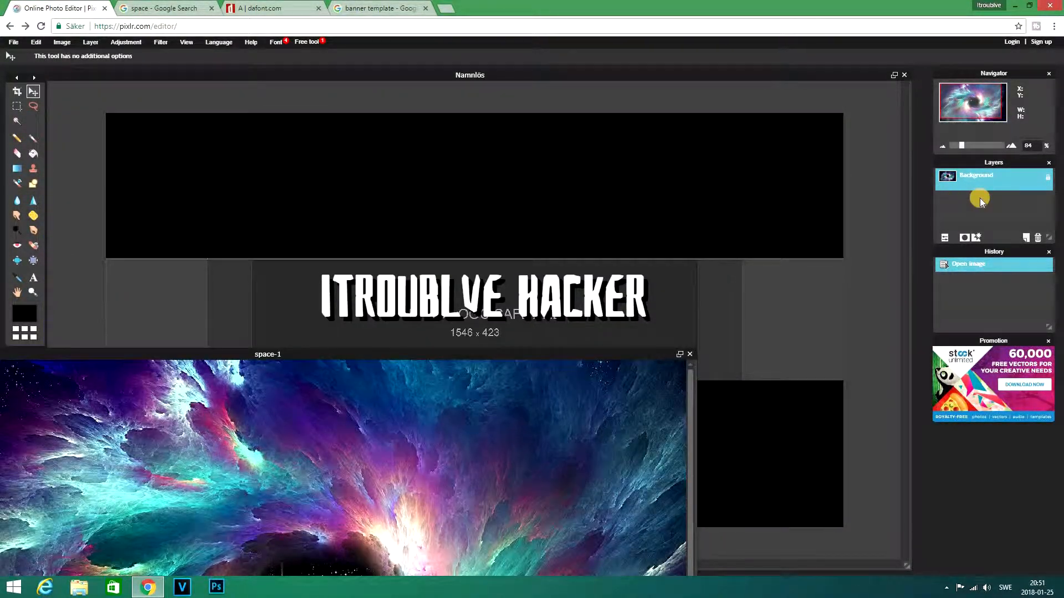
{"action": "left_click_drag", "start_coordinate": [972, 184], "coordinate": [477, 219]}
{"action": "left_click_drag", "start_coordinate": [756, 226], "coordinate": [729, 250]}
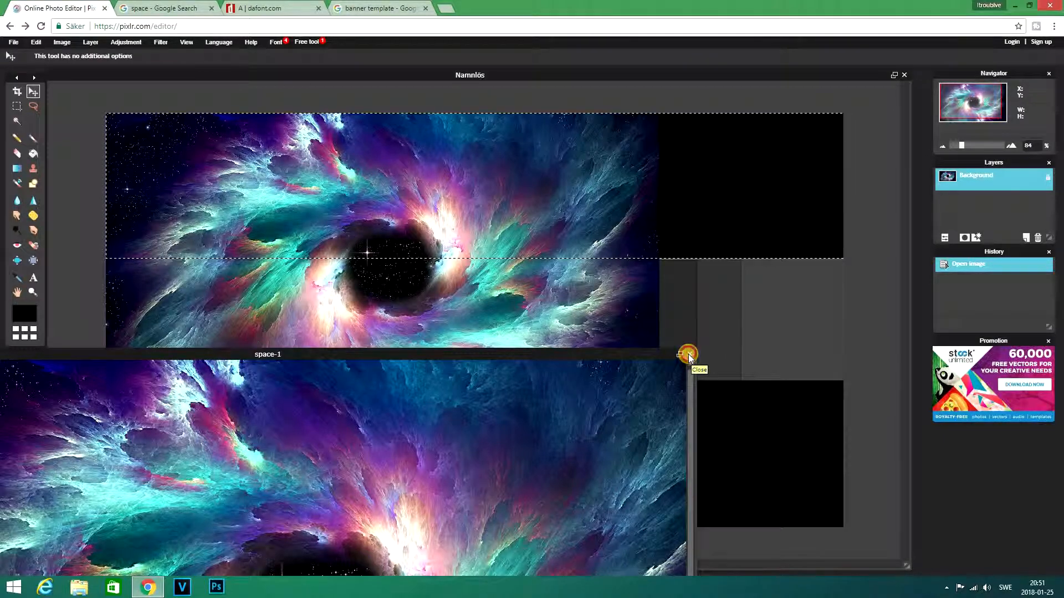
{"action": "left_click", "coordinate": [689, 354]}
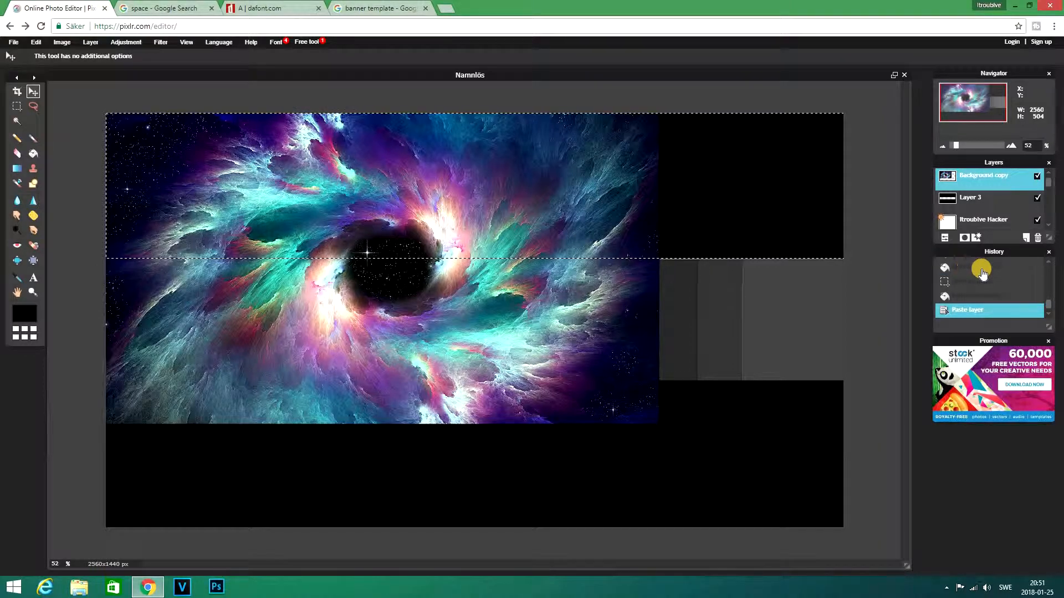
Step: Try to resize the selected upper part of the pasted space image with Free transform, and apply the changes
{"action": "scroll", "coordinate": [975, 291], "scroll_direction": "up", "scroll_amount": 2}
{"action": "scroll", "coordinate": [996, 295], "scroll_direction": "up", "scroll_amount": 2}
{"action": "scroll", "coordinate": [990, 295], "scroll_direction": "down", "scroll_amount": 4}
{"action": "left_click", "coordinate": [37, 42]}
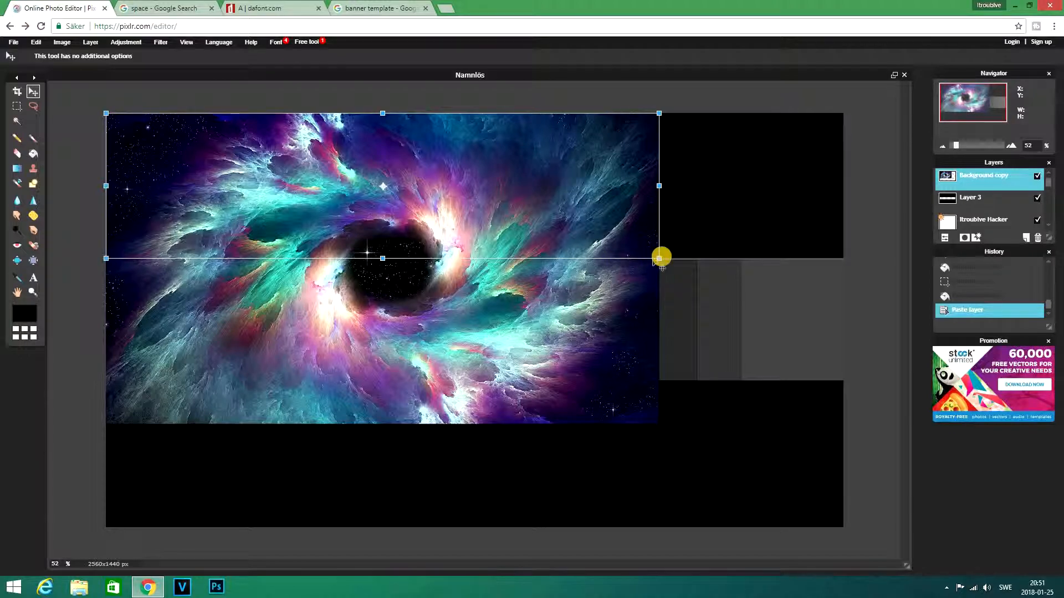
{"action": "left_click_drag", "start_coordinate": [660, 258], "coordinate": [597, 248]}
{"action": "left_click_drag", "start_coordinate": [449, 215], "coordinate": [661, 260]}
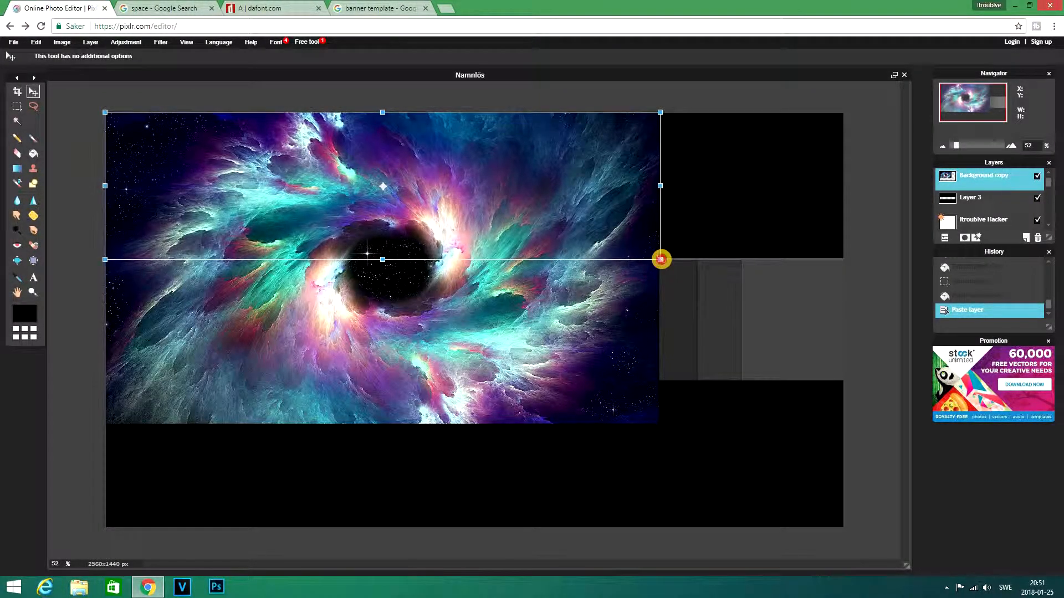
{"action": "left_click", "coordinate": [92, 325]}
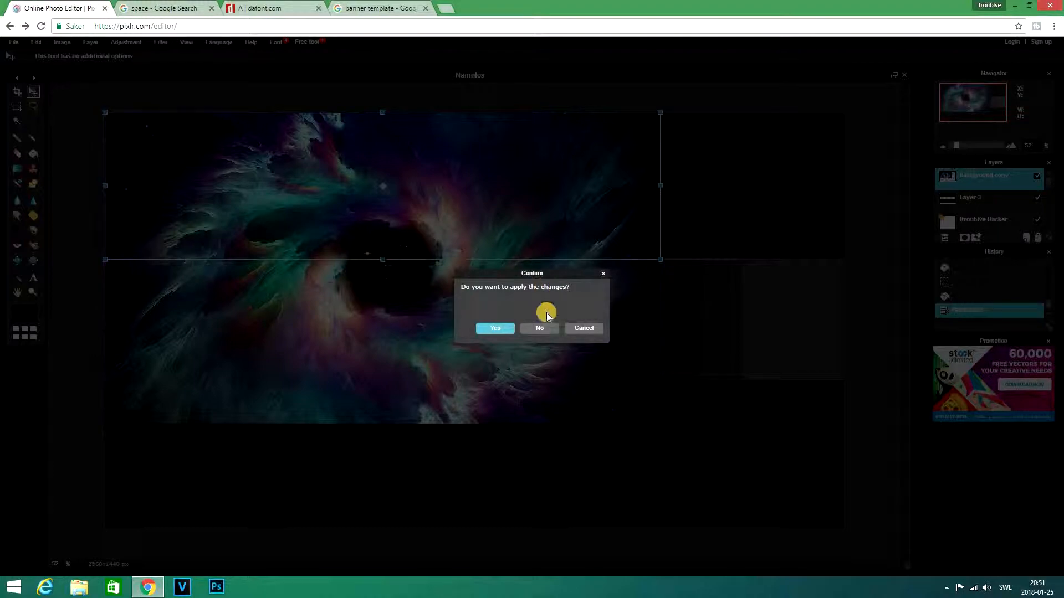
{"action": "left_click", "coordinate": [498, 330]}
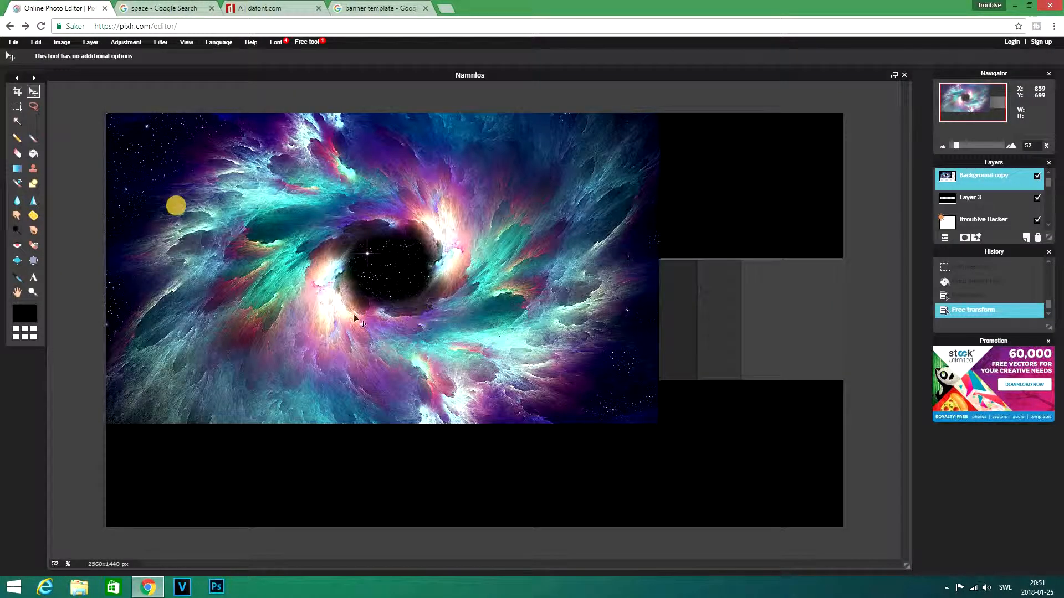
Step: Enlarge the whole space image with Free transform until it covers the entire banner canvas, and apply the changes
{"action": "left_click", "coordinate": [30, 43]}
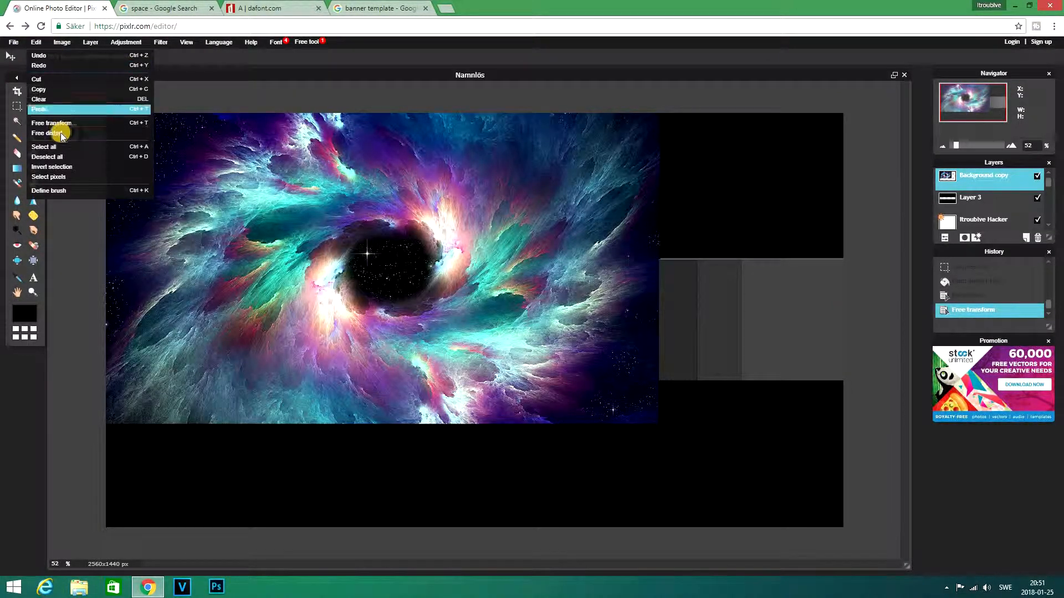
{"action": "left_click", "coordinate": [65, 118]}
{"action": "mouse_move", "coordinate": [290, 281]}
{"action": "left_mouse_down"}
{"action": "mouse_move", "coordinate": [315, 287]}
{"action": "mouse_move", "coordinate": [358, 334]}
{"action": "mouse_move", "coordinate": [306, 277]}
{"action": "mouse_move", "coordinate": [293, 286]}
{"action": "left_mouse_up"}
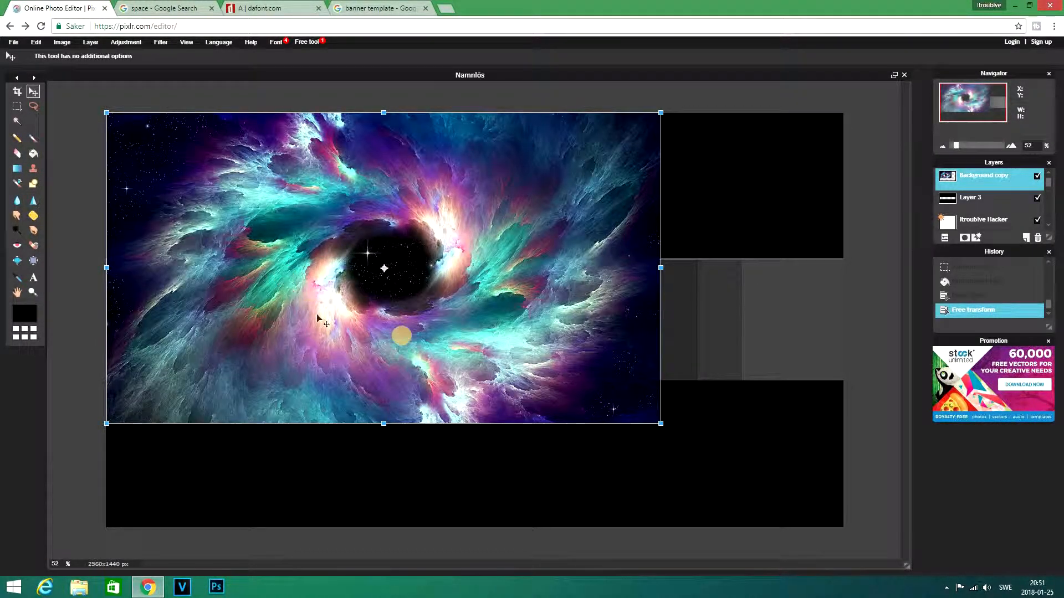
{"action": "left_click_drag", "start_coordinate": [662, 423], "coordinate": [836, 505]}
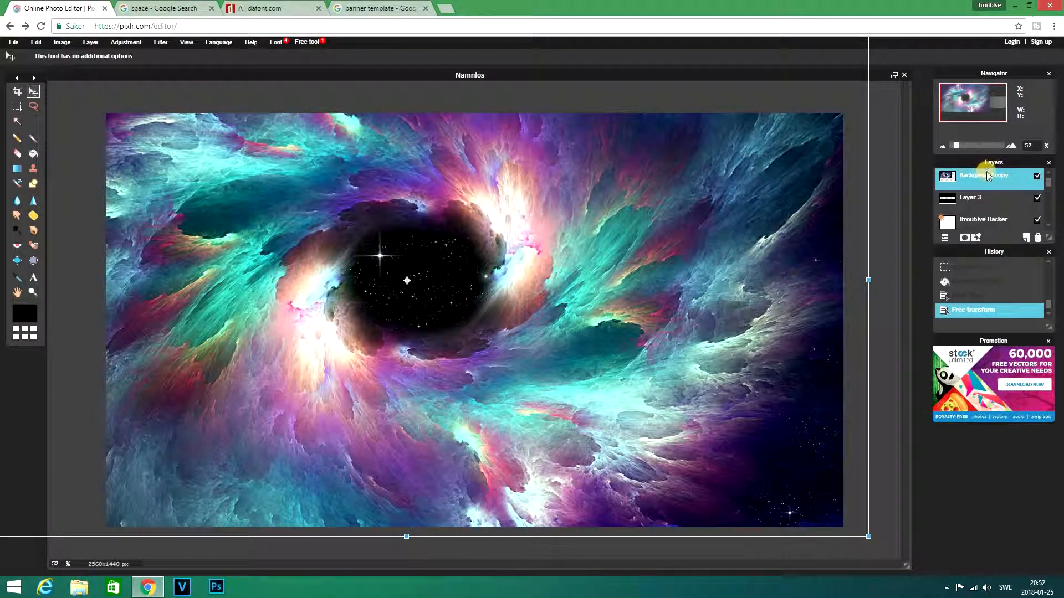
{"action": "left_click", "coordinate": [990, 189]}
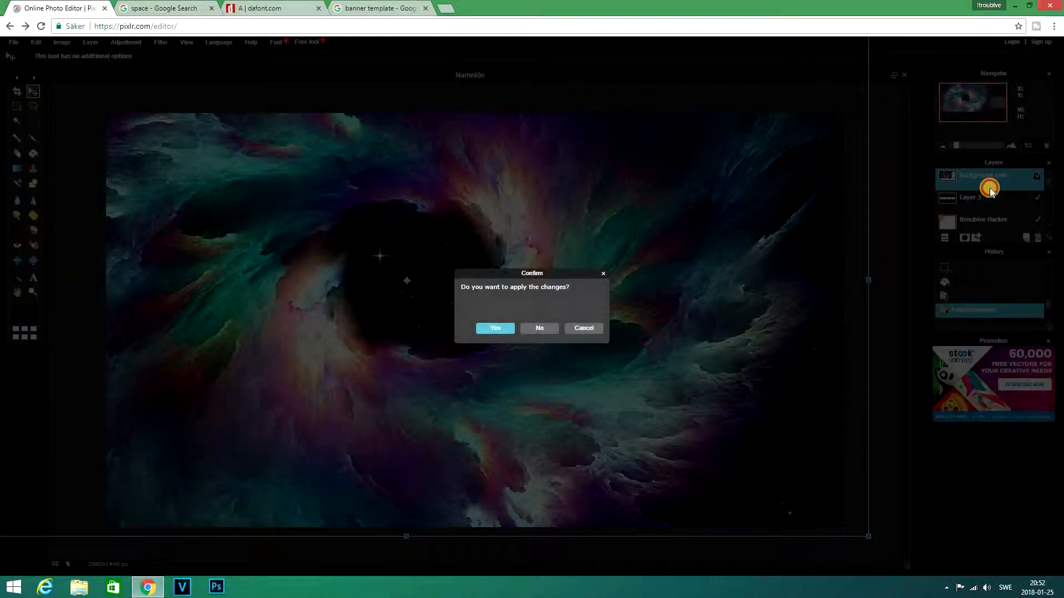
{"action": "left_click", "coordinate": [493, 328]}
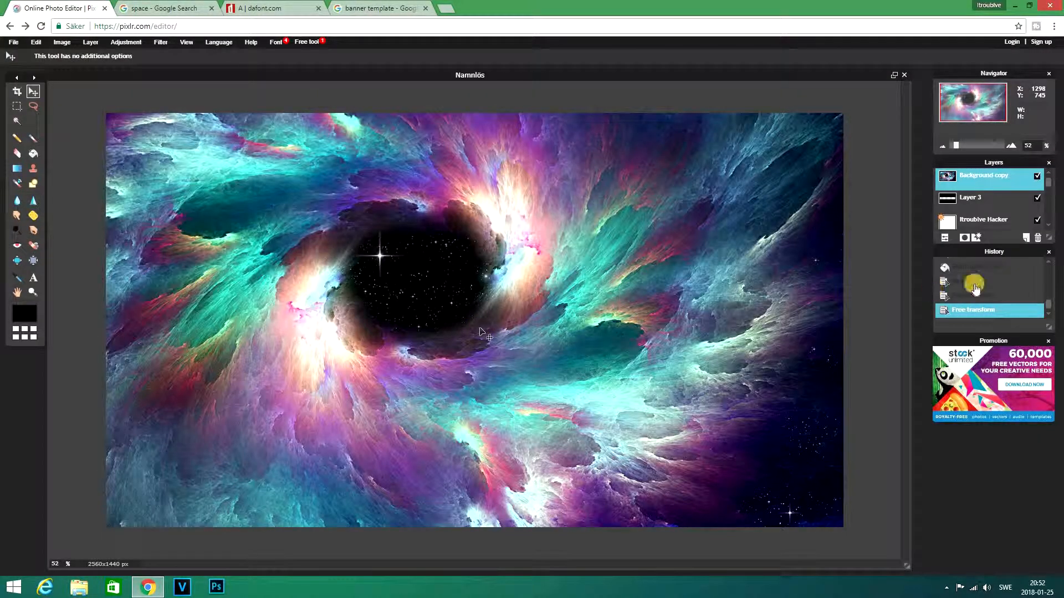
Step: Reorder the space image layer beneath both the black bars on Layer 3 and the Itroublve Hacker text layer
{"action": "left_click_drag", "start_coordinate": [985, 185], "coordinate": [992, 208]}
{"action": "scroll", "coordinate": [1036, 185], "scroll_direction": "down", "scroll_amount": 2}
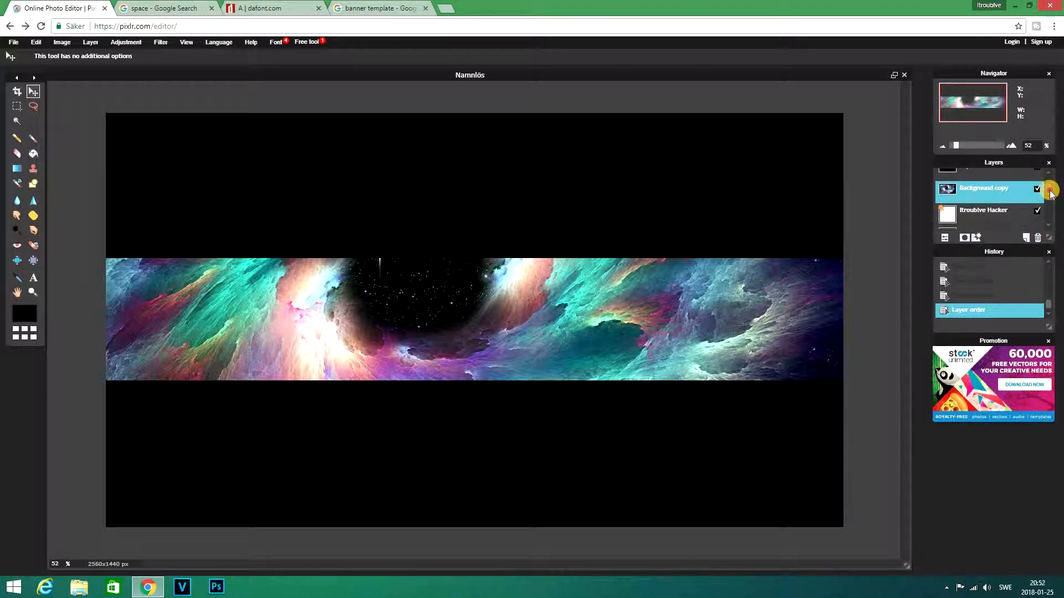
{"action": "left_click_drag", "start_coordinate": [1011, 187], "coordinate": [1004, 202]}
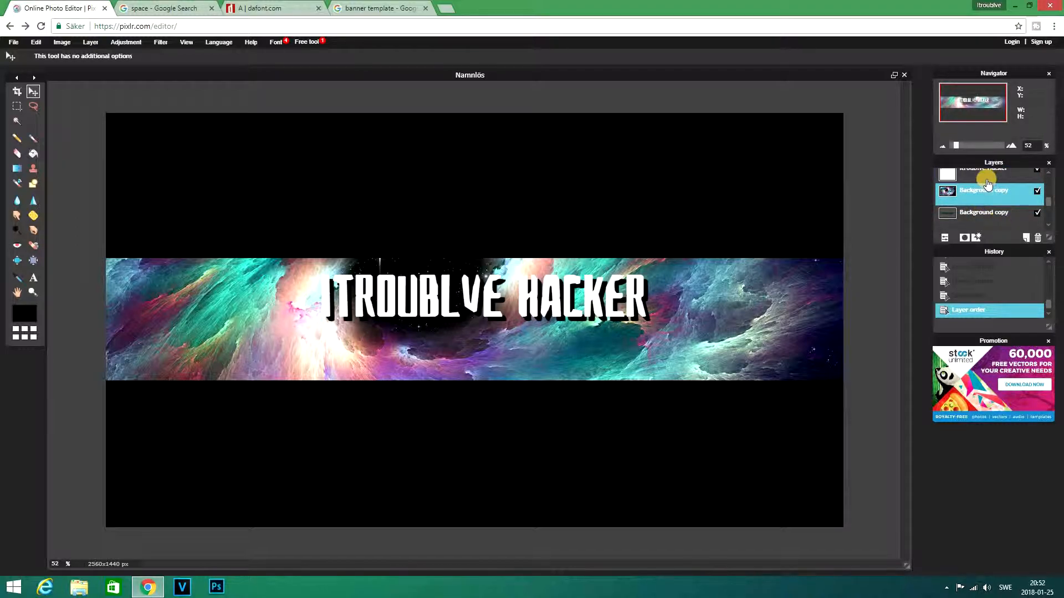
Step: Run a Google image search for "snapchat png" in a new browser tab
{"action": "left_click_drag", "start_coordinate": [1049, 202], "coordinate": [1052, 176]}
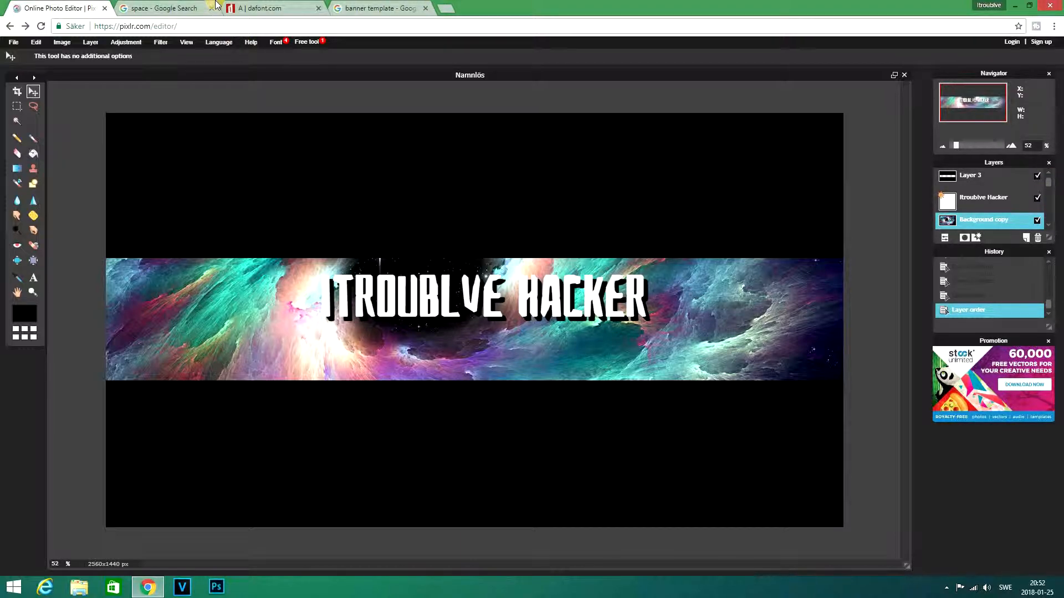
{"action": "left_click", "coordinate": [236, 83]}
{"action": "left_click", "coordinate": [364, 6]}
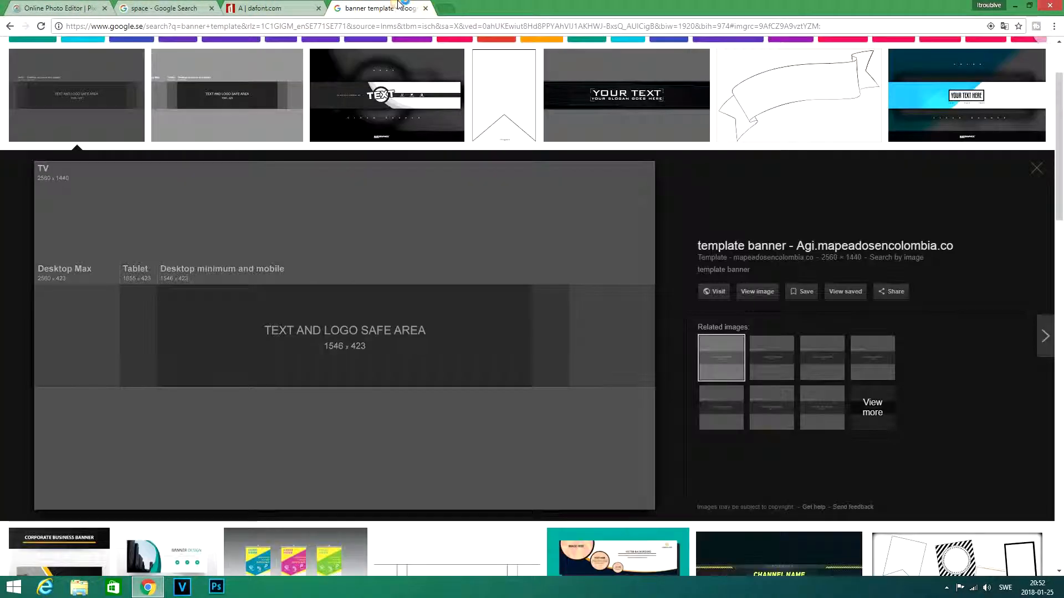
{"action": "left_click", "coordinate": [438, 9]}
{"action": "left_click", "coordinate": [86, 6]}
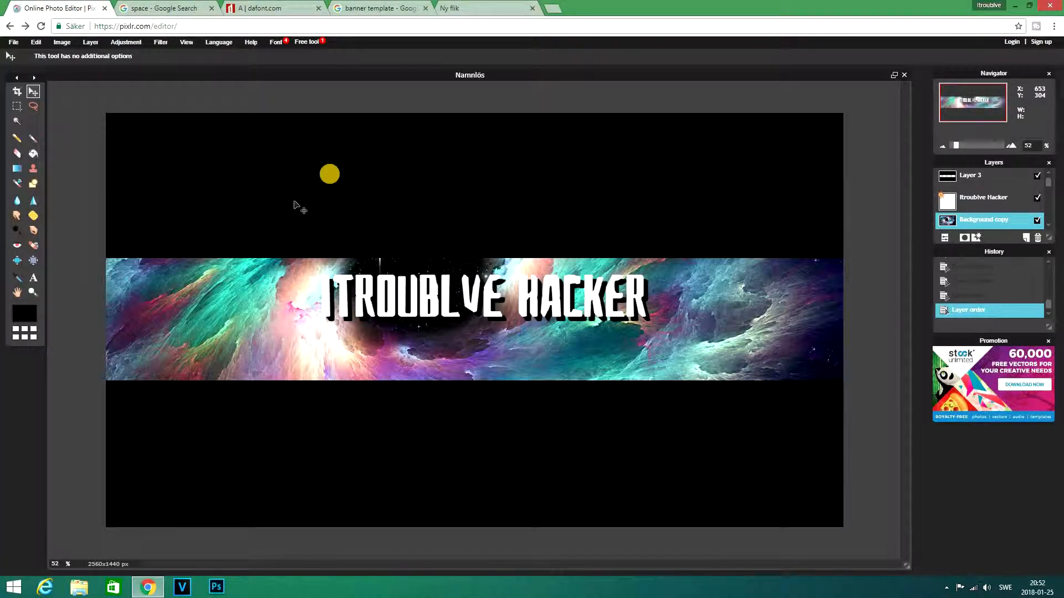
{"action": "left_click", "coordinate": [467, 11]}
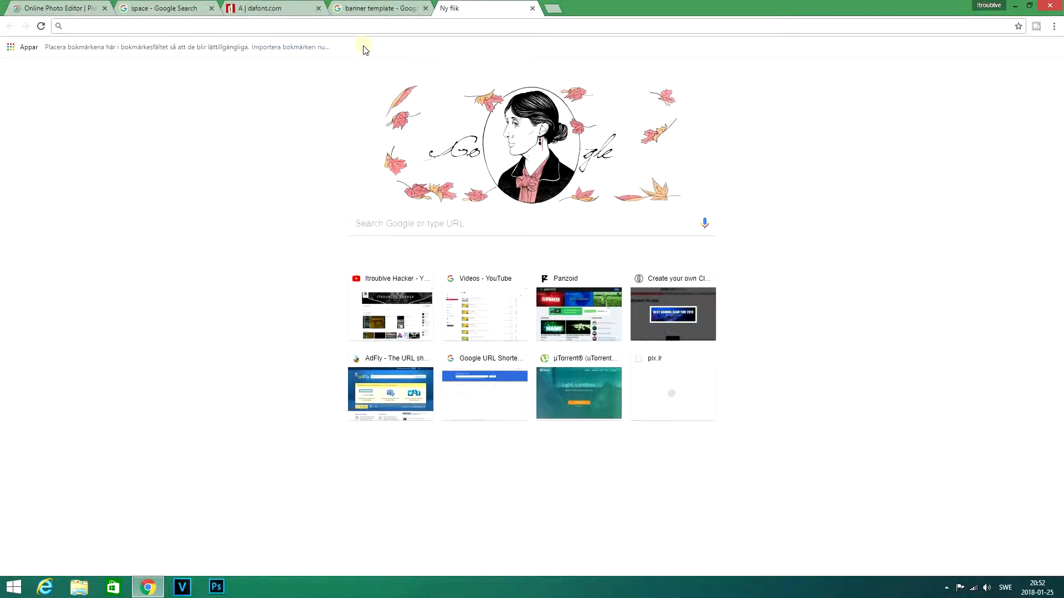
{"action": "type", "text": "snapchat"}
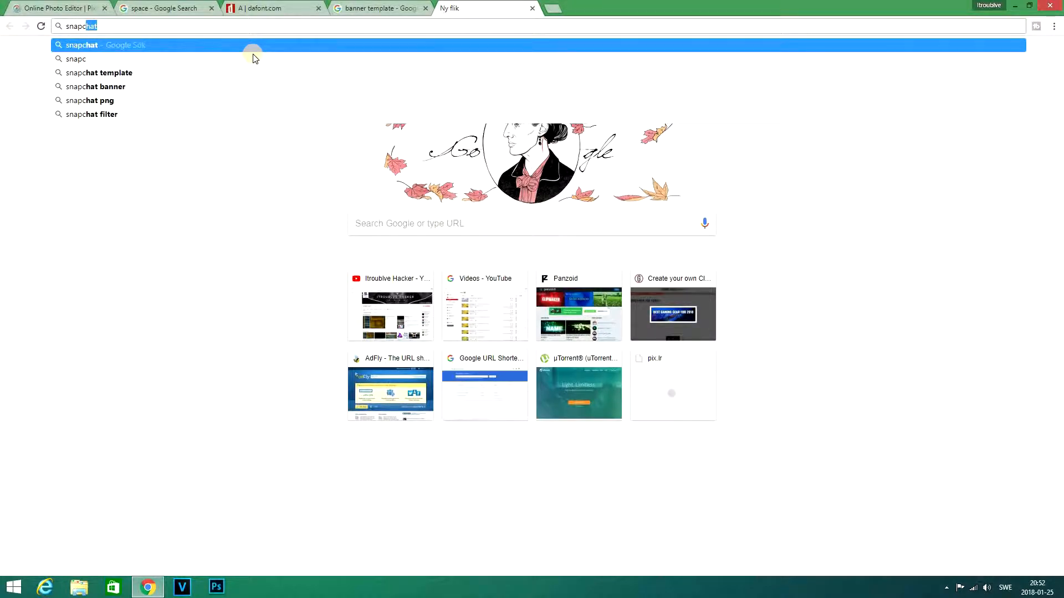
{"action": "type", "text": " png"}
{"action": "key", "text": "Return"}
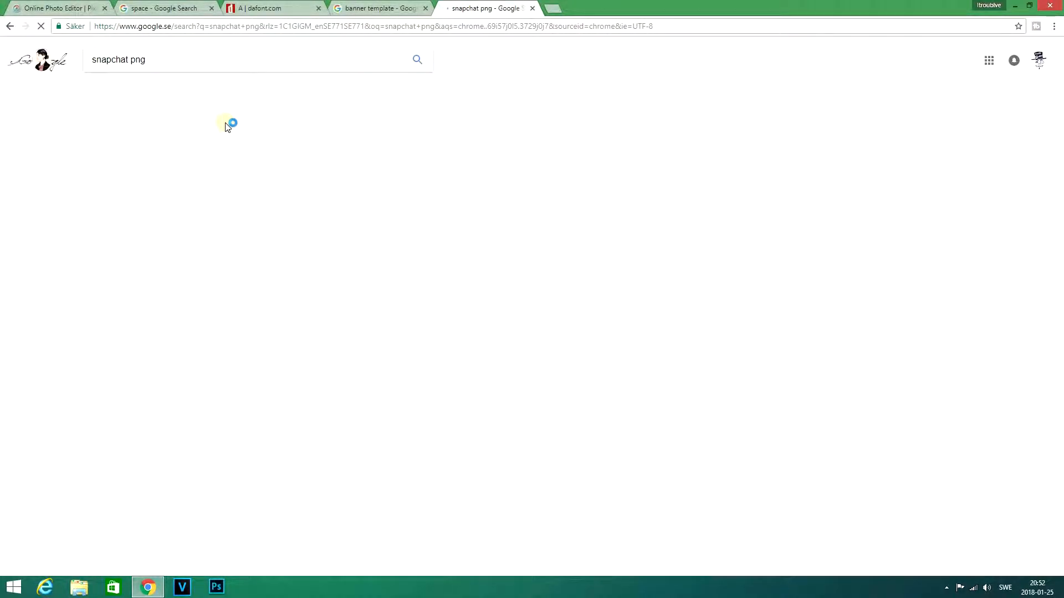
{"action": "left_click", "coordinate": [128, 94]}
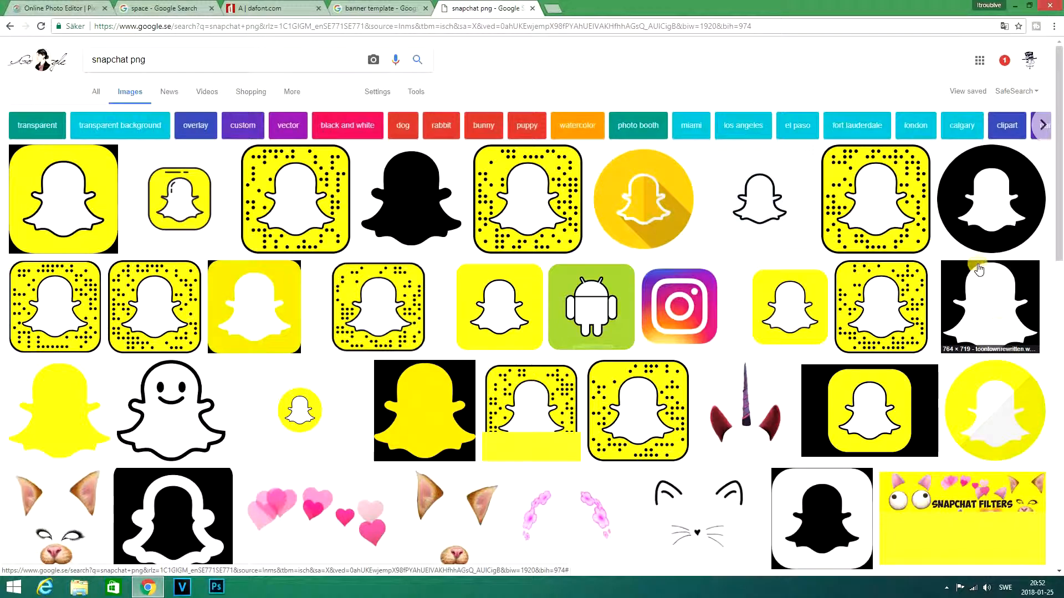
Step: Preview the black circular Snapchat icon and save its image to the desktop
{"action": "left_click", "coordinate": [1006, 228]}
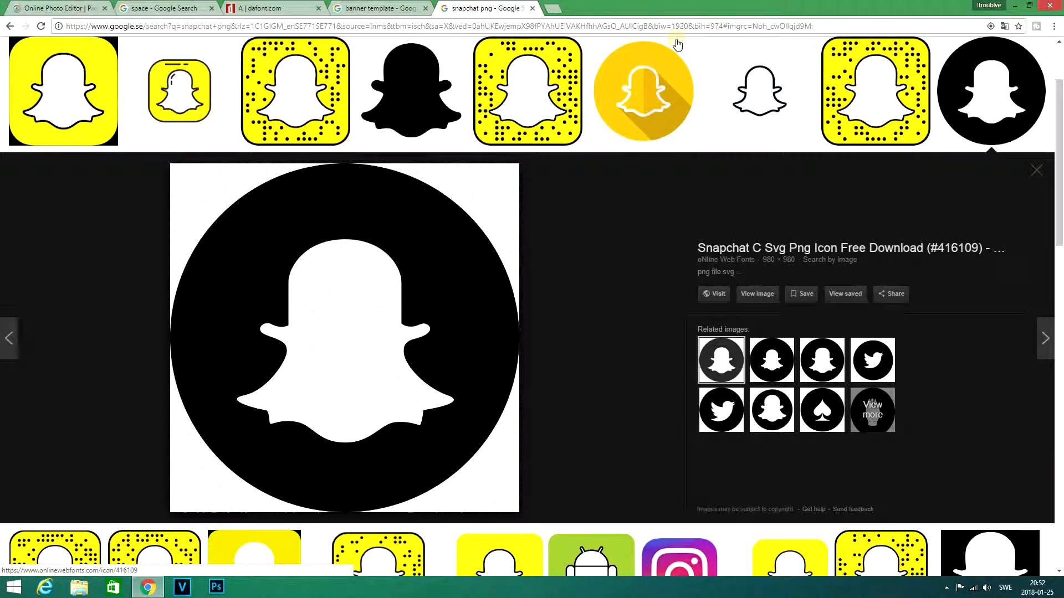
{"action": "double_click", "coordinate": [662, 5]}
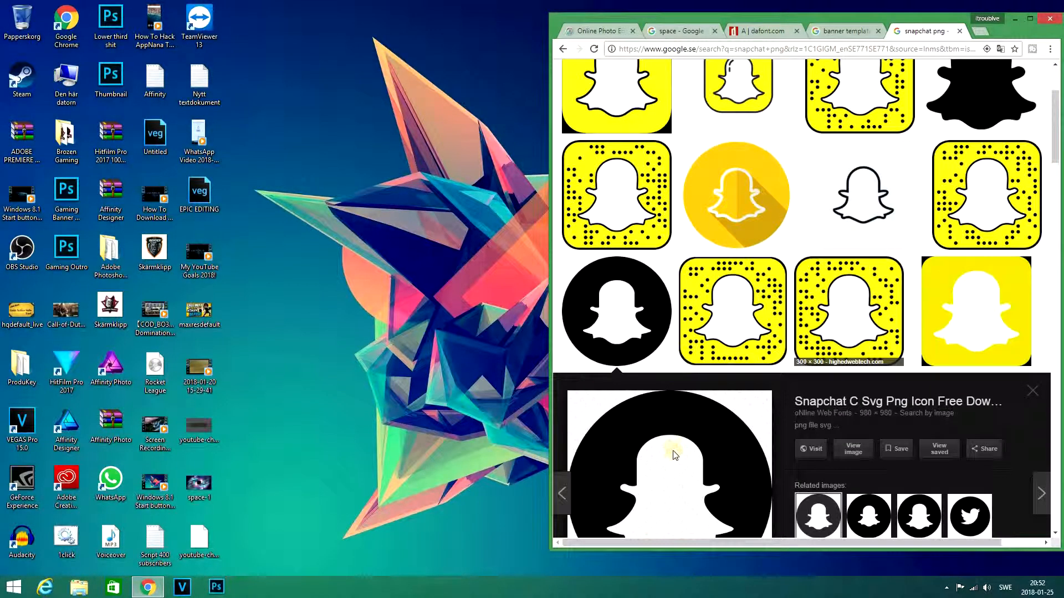
{"action": "scroll", "coordinate": [673, 455], "scroll_direction": "down", "scroll_amount": 3}
{"action": "left_click_drag", "start_coordinate": [666, 386], "coordinate": [412, 374]}
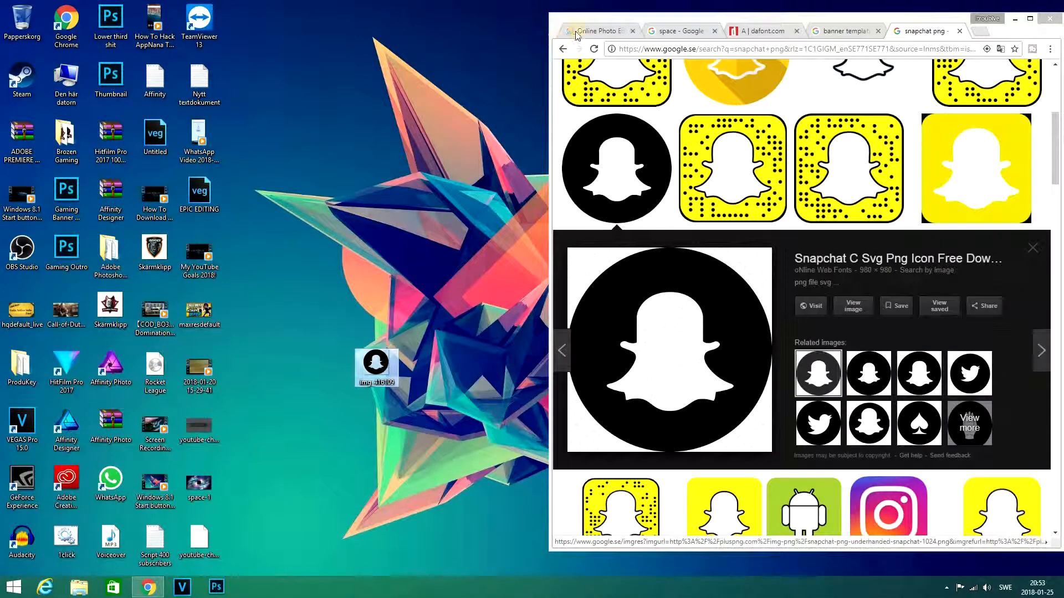
Step: Open the saved img_416109 icon from the desktop in the Pixlr editor and maximize the browser window
{"action": "left_click", "coordinate": [594, 31]}
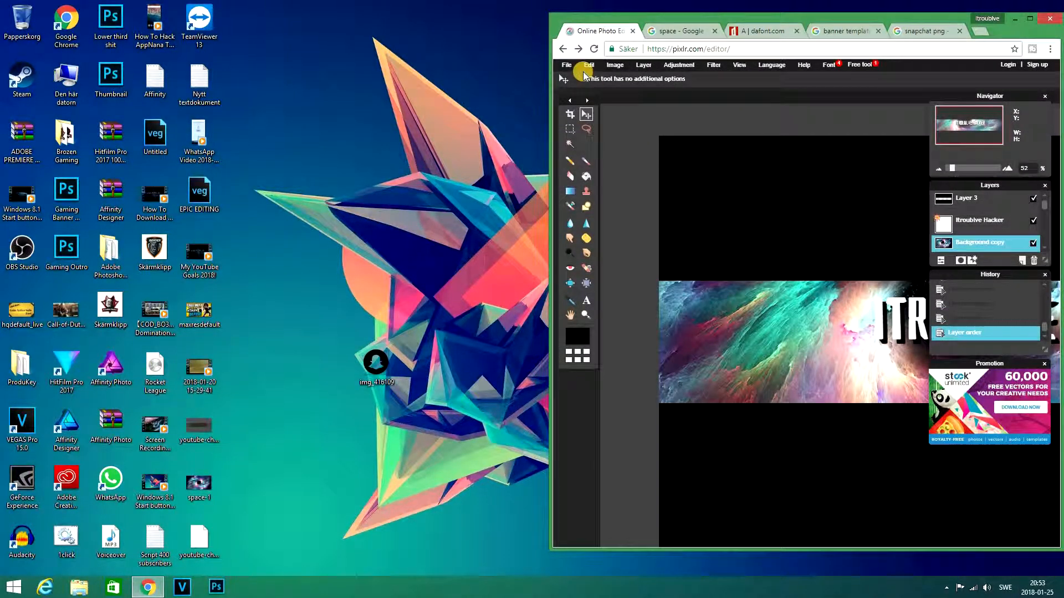
{"action": "left_click", "coordinate": [567, 66]}
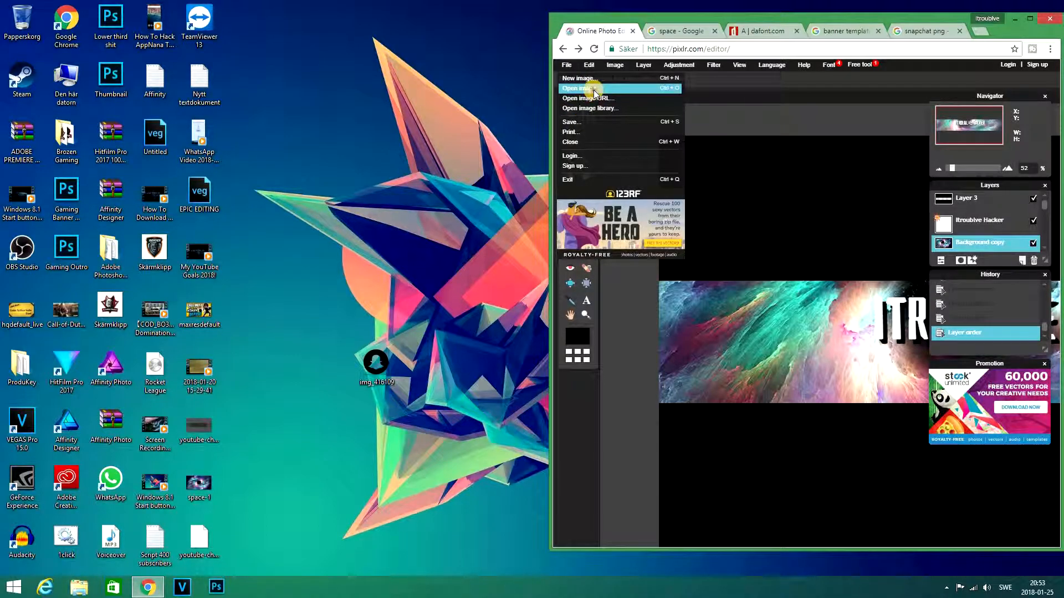
{"action": "left_click", "coordinate": [599, 102]}
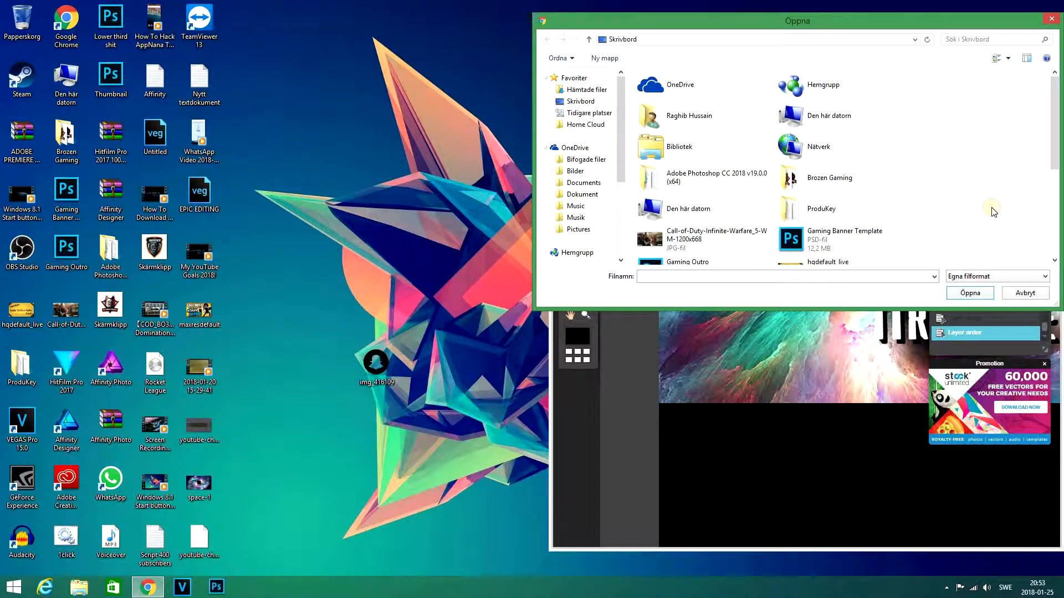
{"action": "scroll", "coordinate": [993, 211], "scroll_direction": "down", "scroll_amount": 3}
{"action": "left_click", "coordinate": [708, 130]}
{"action": "left_click", "coordinate": [970, 292]}
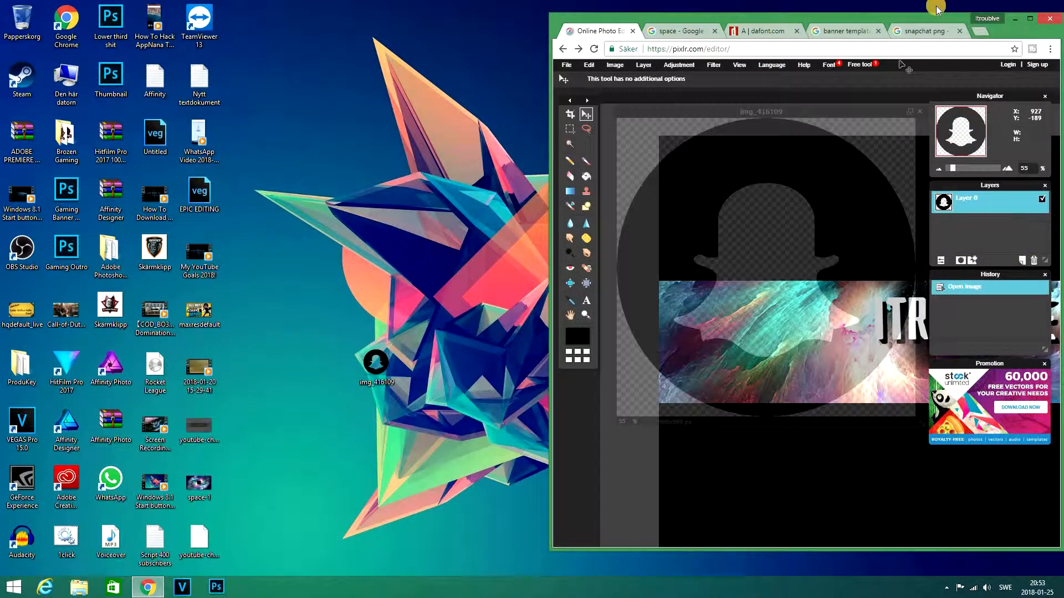
{"action": "left_click", "coordinate": [1023, 20]}
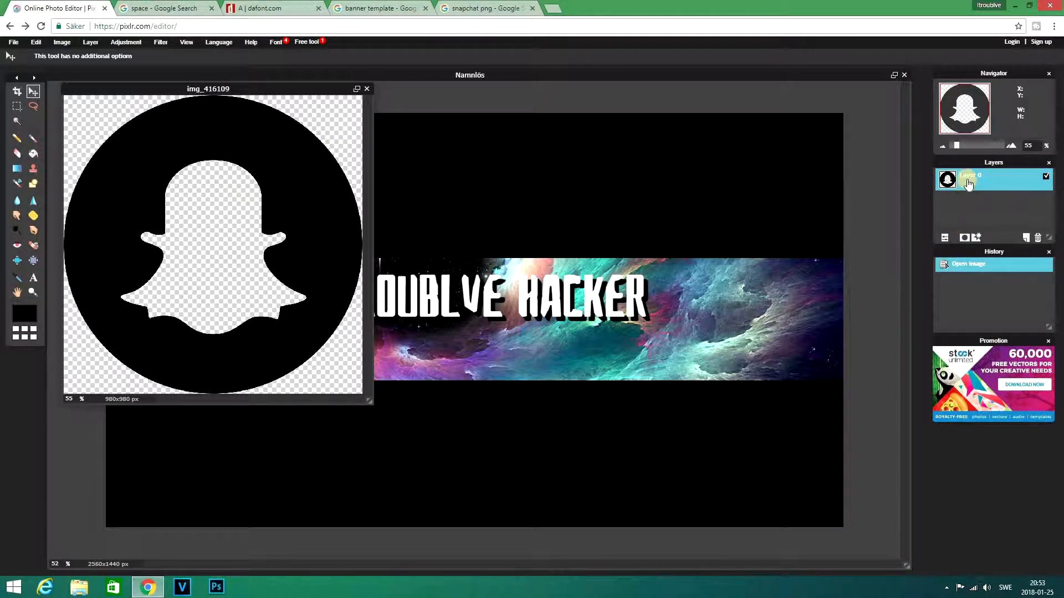
Step: Copy the Snapchat icon's Layer 0 into the banner document, close img_416109, and maximize the banner document
{"action": "left_click_drag", "start_coordinate": [969, 184], "coordinate": [586, 214]}
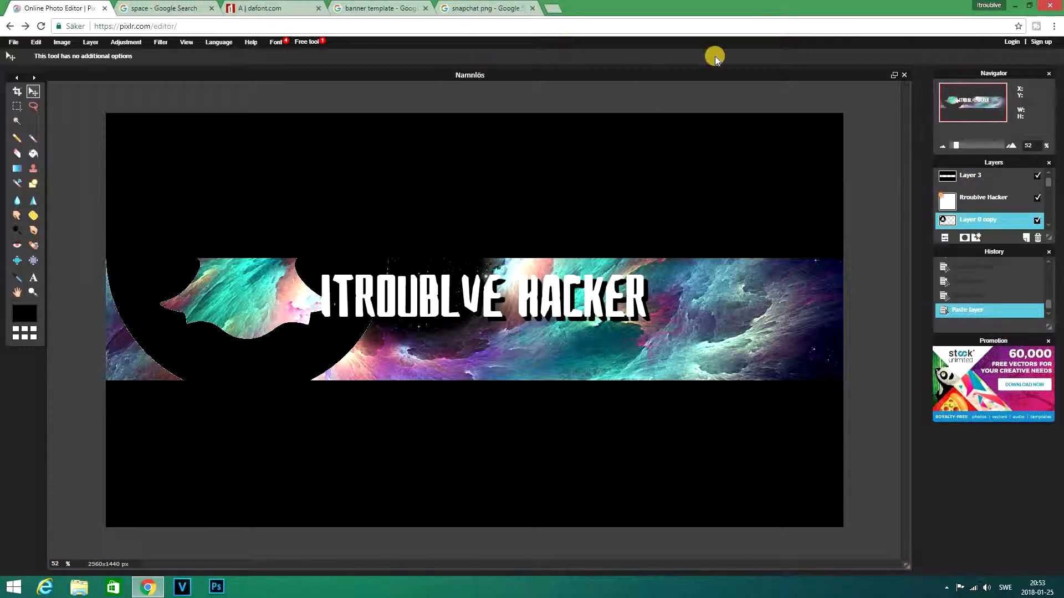
{"action": "left_click", "coordinate": [893, 78]}
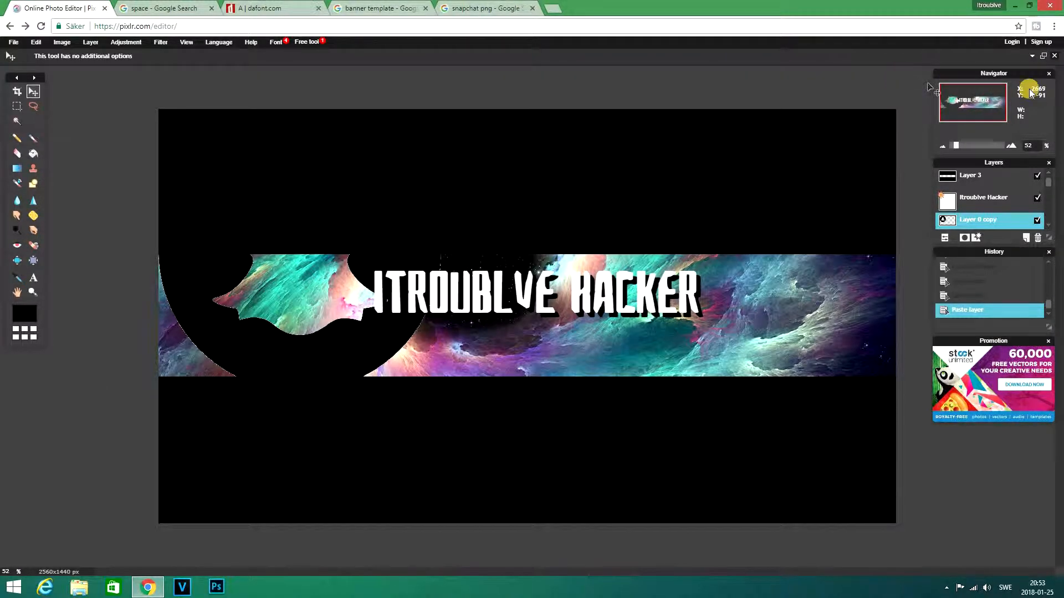
{"action": "left_click", "coordinate": [1043, 57]}
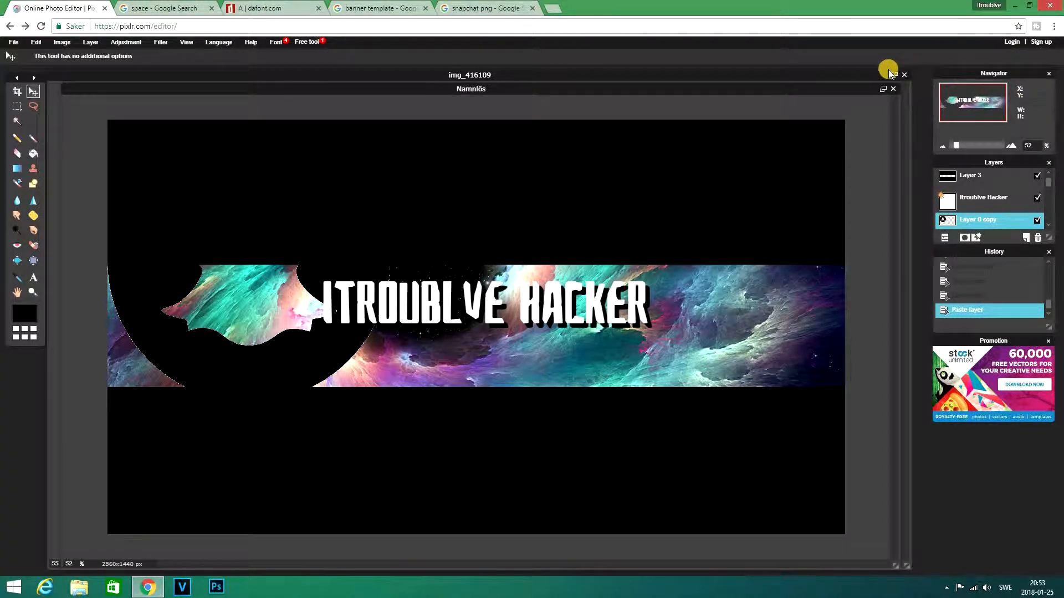
{"action": "left_click", "coordinate": [857, 74]}
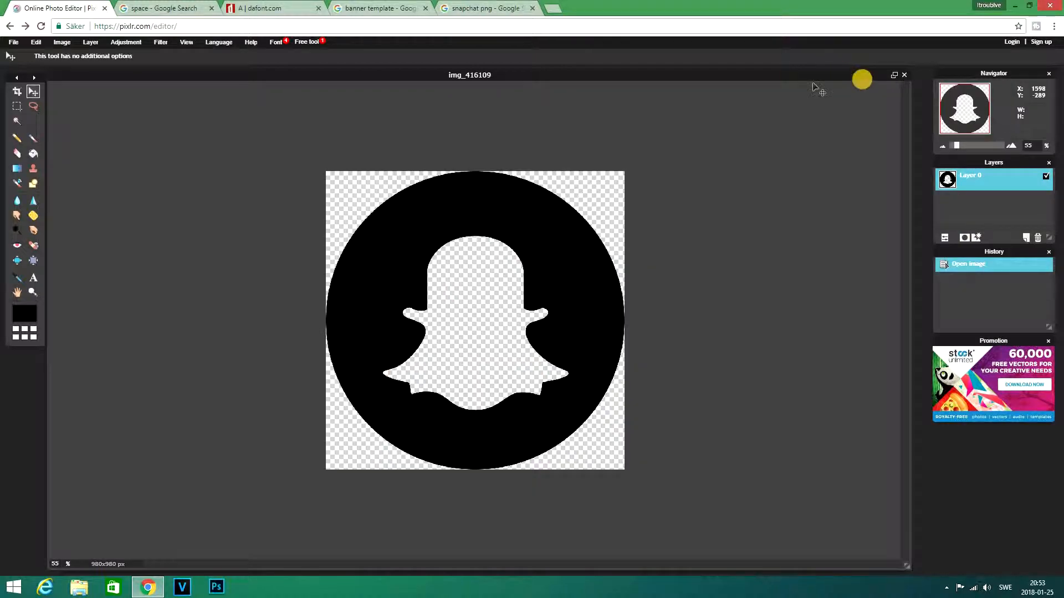
{"action": "left_click", "coordinate": [903, 74]}
{"action": "left_click", "coordinate": [884, 86]}
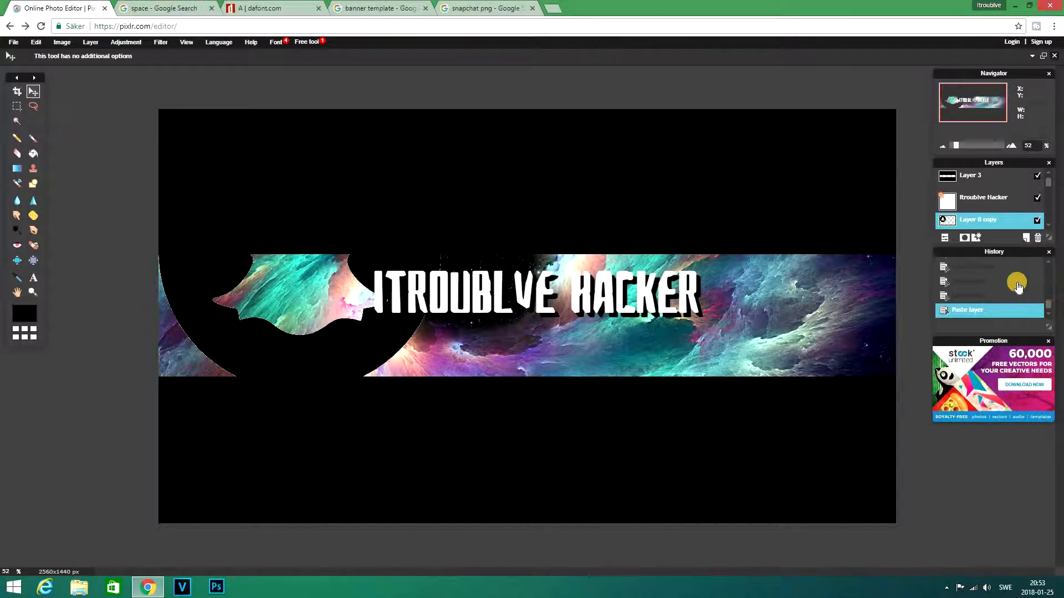
Step: Shrink the pasted Snapchat icon with Free transform, place it in the lower-left part of the space strip, and apply the changes
{"action": "left_click", "coordinate": [992, 268]}
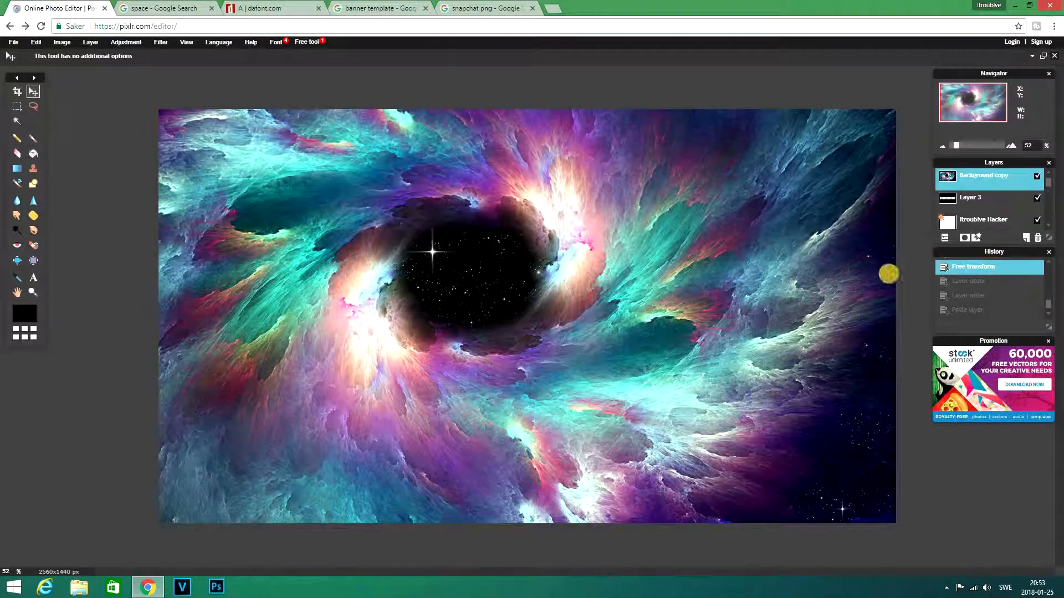
{"action": "left_click", "coordinate": [987, 311]}
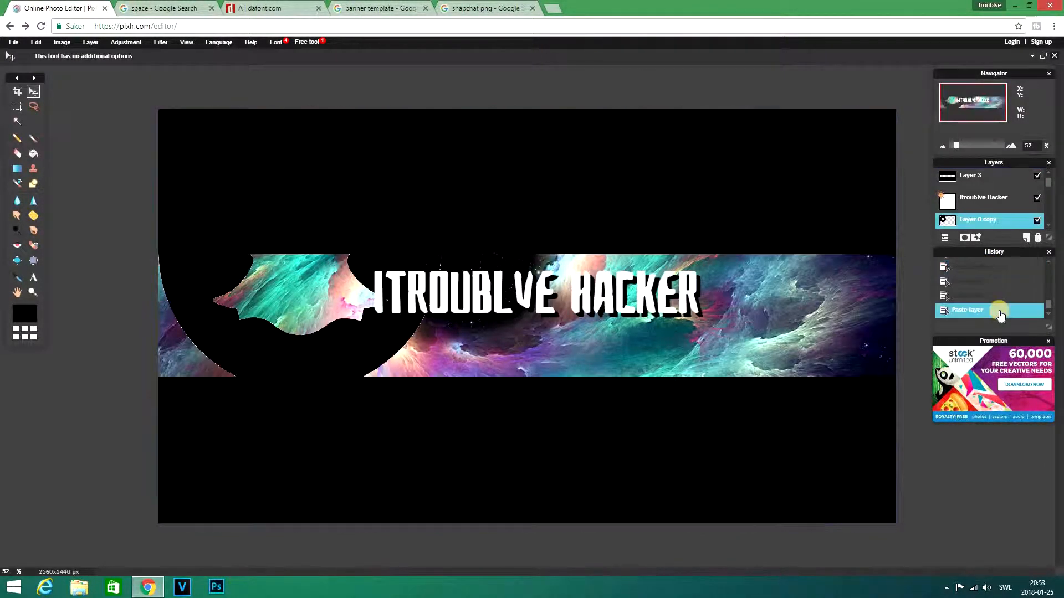
{"action": "left_click", "coordinate": [35, 44]}
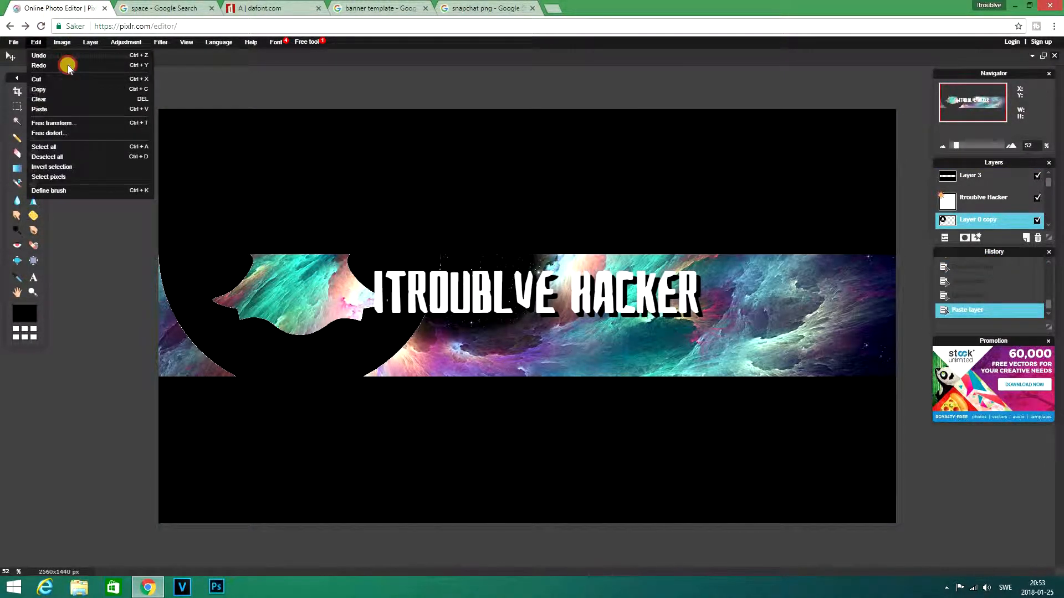
{"action": "left_click", "coordinate": [74, 124]}
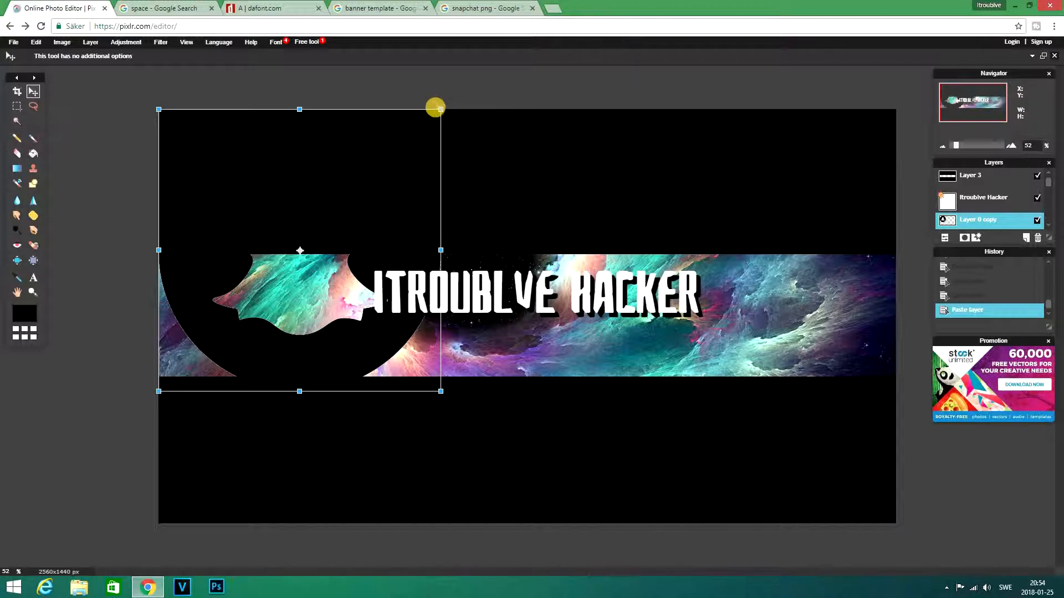
{"action": "left_click_drag", "start_coordinate": [442, 110], "coordinate": [416, 129]}
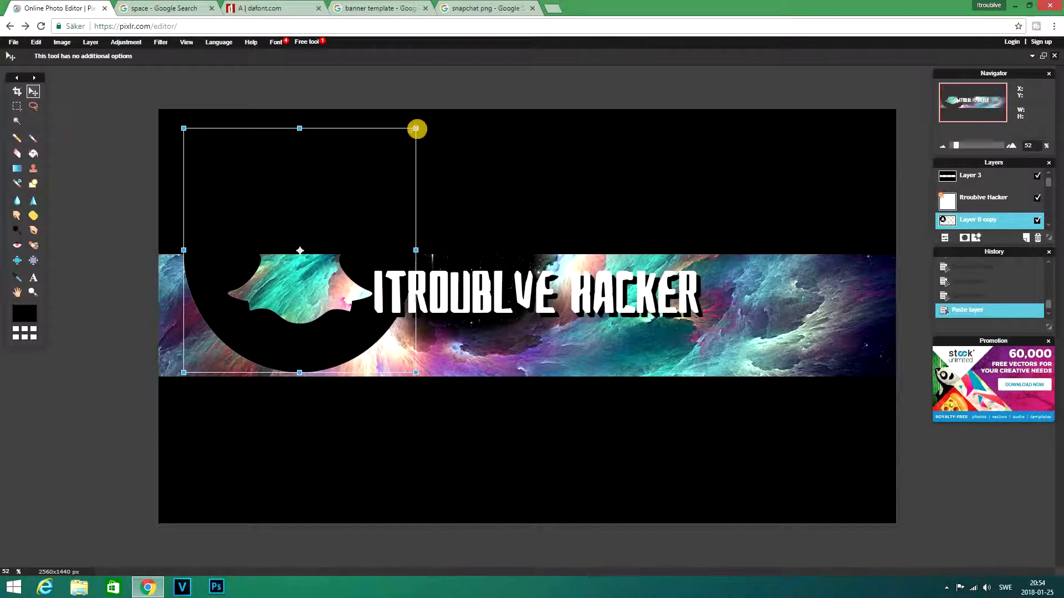
{"action": "left_click_drag", "start_coordinate": [417, 129], "coordinate": [310, 331]}
{"action": "left_click_drag", "start_coordinate": [454, 296], "coordinate": [295, 350]}
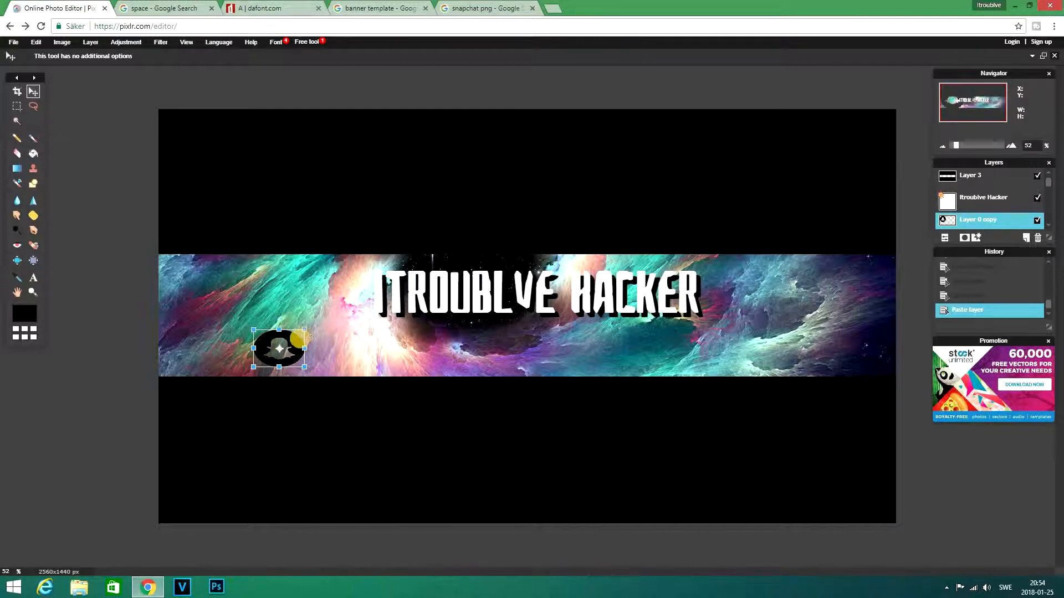
{"action": "left_click_drag", "start_coordinate": [304, 329], "coordinate": [300, 330]}
{"action": "left_click", "coordinate": [348, 230]}
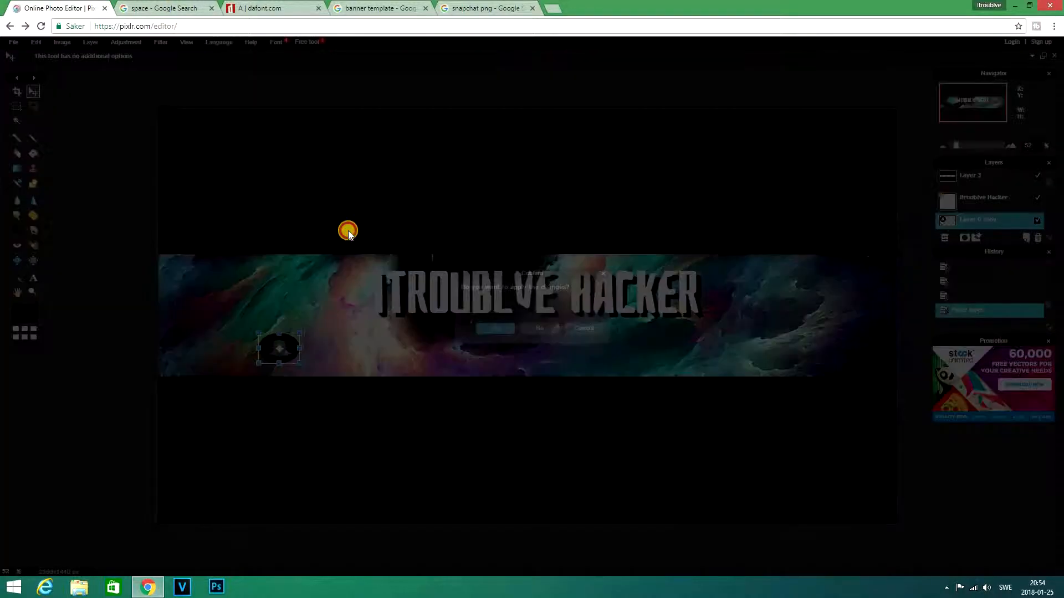
{"action": "left_click", "coordinate": [496, 329]}
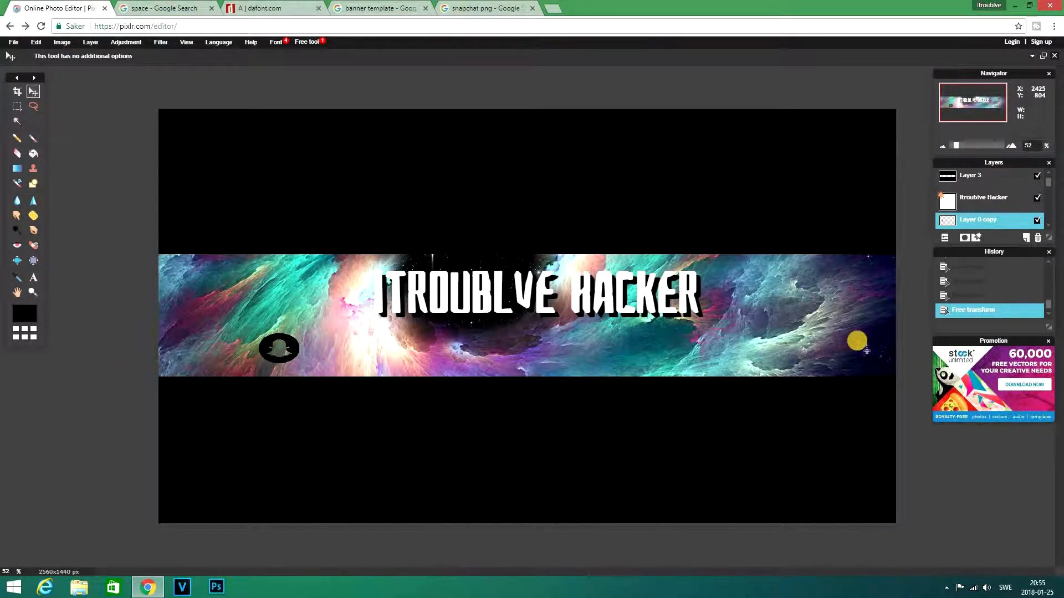
Step: Open the layer styles of the Snapchat icon layer and try out Bevel, Inner glow, Drop shadow and Inner shadow
{"action": "right_click", "coordinate": [981, 223]}
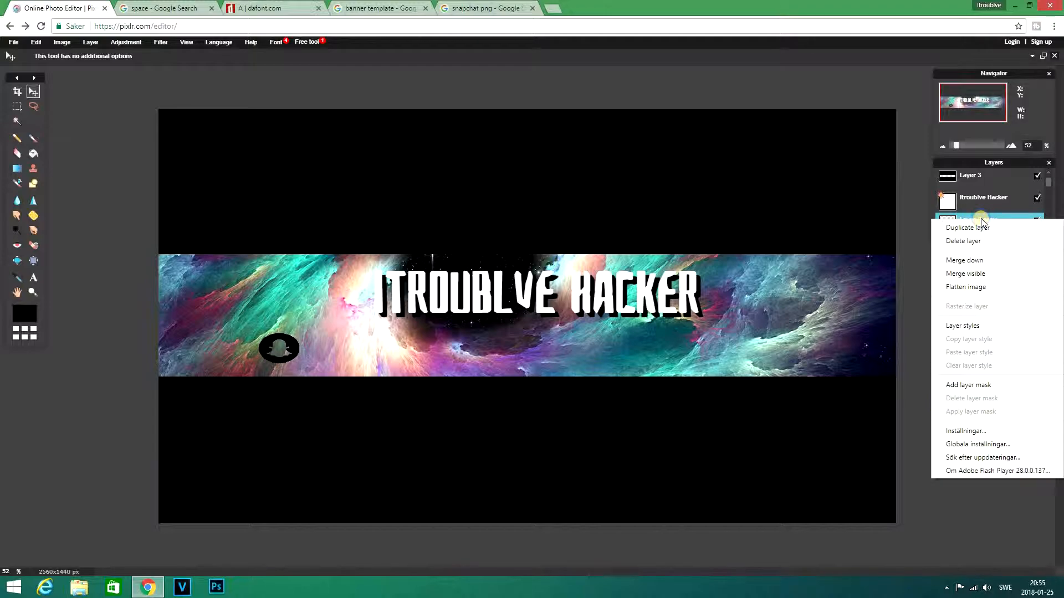
{"action": "left_click", "coordinate": [1018, 327]}
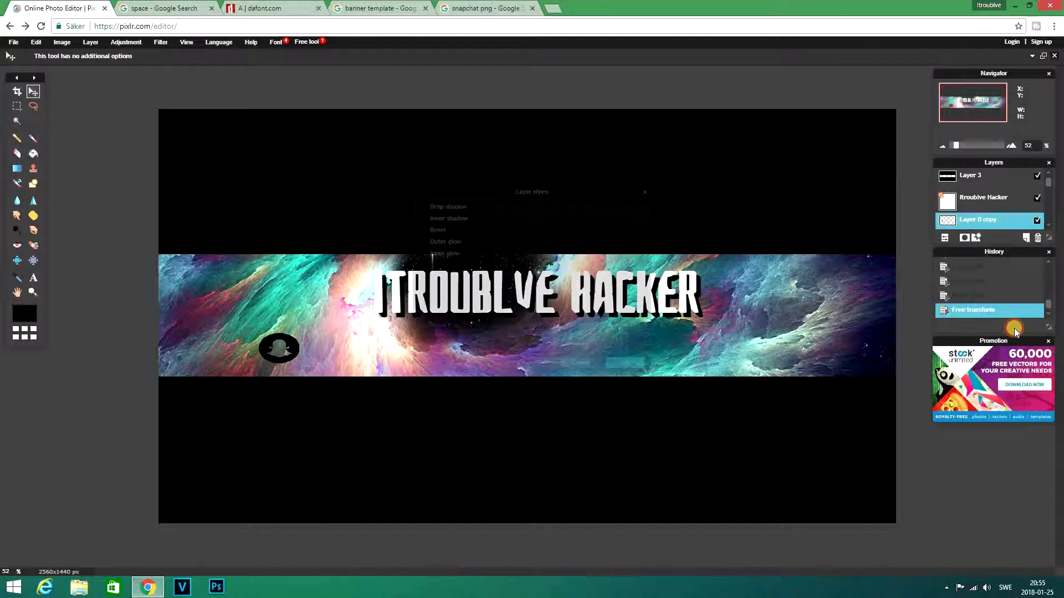
{"action": "left_click", "coordinate": [424, 230]}
{"action": "left_click", "coordinate": [425, 231]}
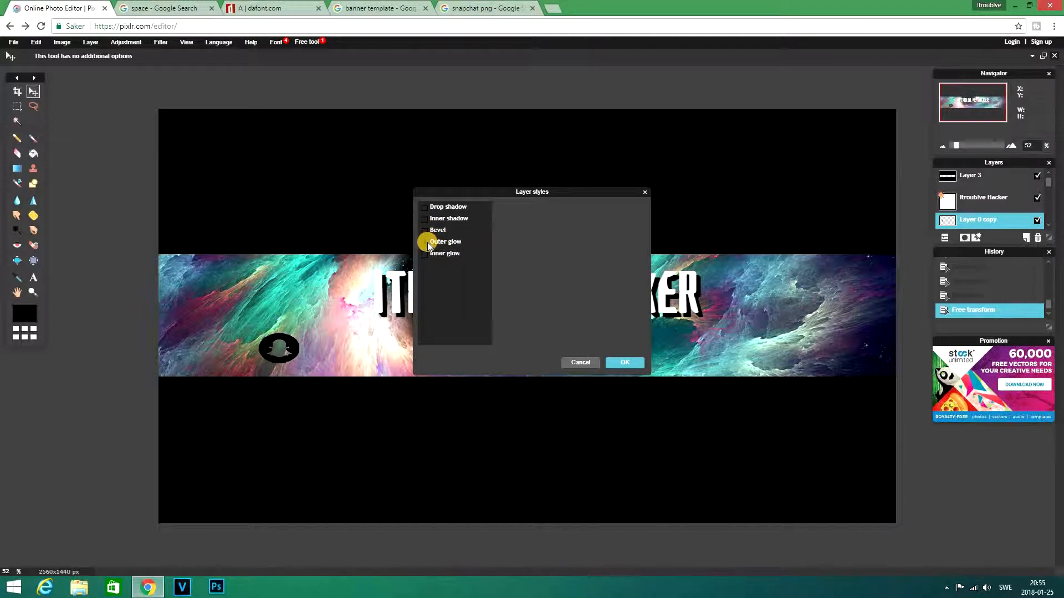
{"action": "left_click", "coordinate": [424, 253]}
{"action": "left_click", "coordinate": [424, 254]}
{"action": "left_click", "coordinate": [424, 208]}
{"action": "left_click", "coordinate": [424, 207]}
{"action": "left_click", "coordinate": [425, 219]}
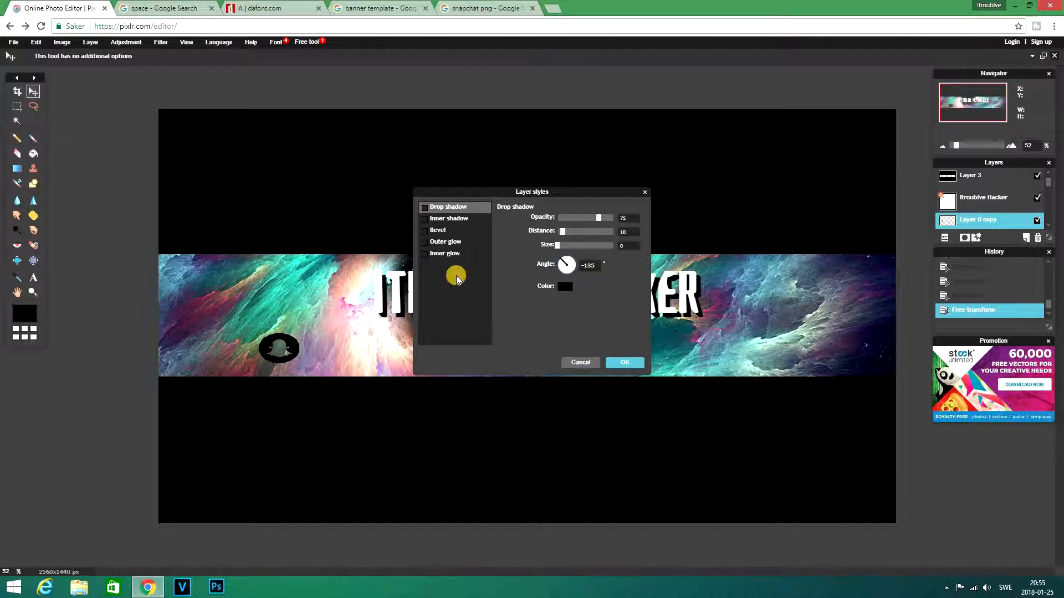
Step: Enable Outer glow on the Snapchat icon, try a Bevel with distance 0, and turn the Bevel off
{"action": "left_click", "coordinate": [425, 242]}
{"action": "left_click", "coordinate": [426, 230]}
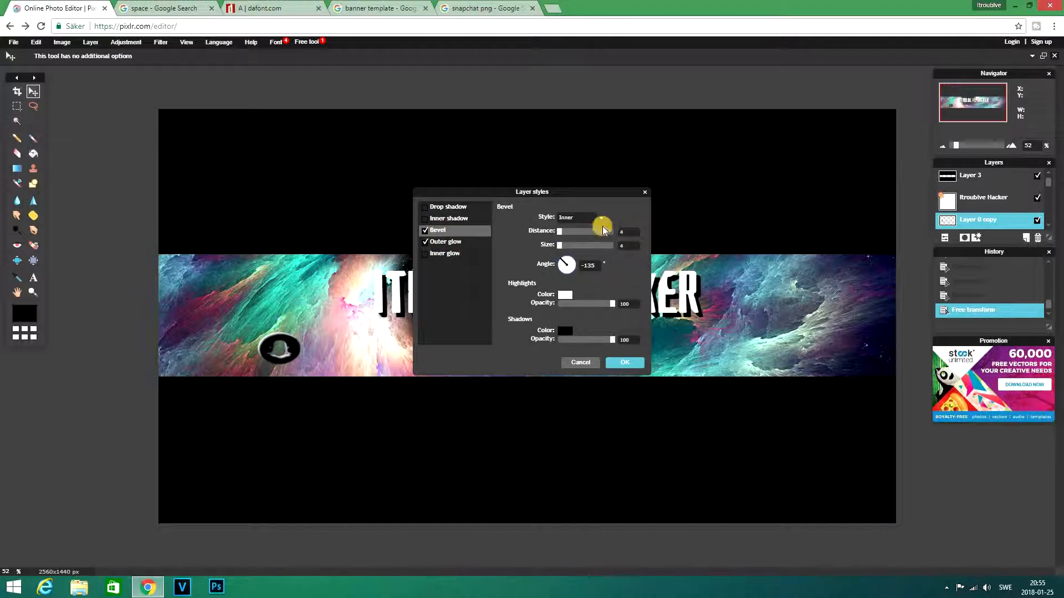
{"action": "mouse_move", "coordinate": [559, 232]}
{"action": "left_mouse_down"}
{"action": "mouse_move", "coordinate": [588, 233]}
{"action": "mouse_move", "coordinate": [547, 236]}
{"action": "mouse_move", "coordinate": [588, 233]}
{"action": "mouse_move", "coordinate": [540, 237]}
{"action": "left_mouse_up"}
{"action": "left_click", "coordinate": [425, 232]}
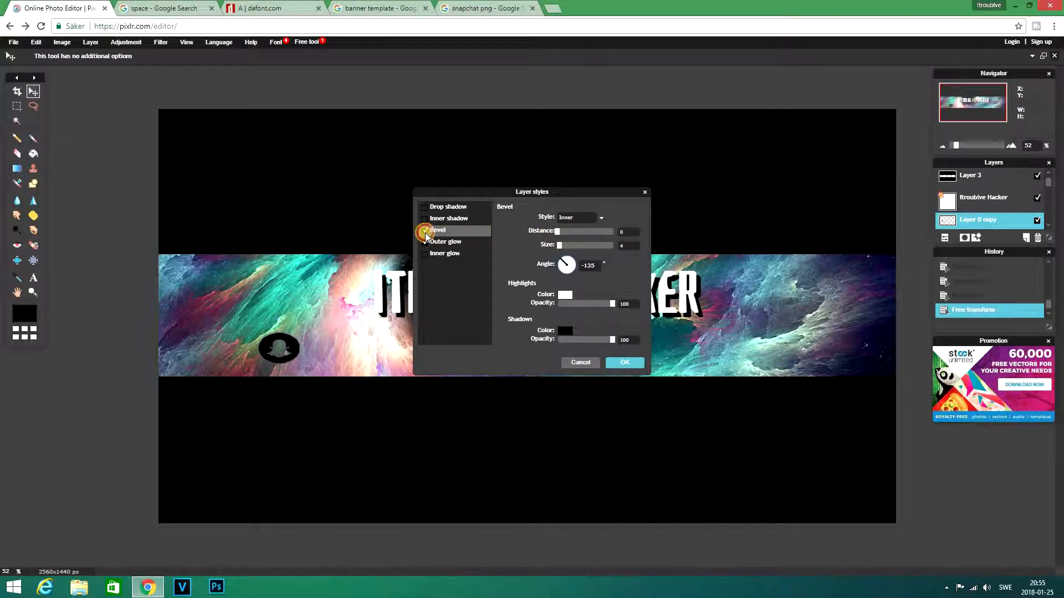
Step: Set the Snapchat icon's Outer glow color to white, adjust the glow's hardness and size, and apply the layer styles
{"action": "left_click", "coordinate": [428, 241]}
{"action": "left_click", "coordinate": [564, 261]}
{"action": "mouse_move", "coordinate": [463, 258]}
{"action": "left_mouse_down"}
{"action": "mouse_move", "coordinate": [465, 227]}
{"action": "mouse_move", "coordinate": [494, 217]}
{"action": "left_mouse_up"}
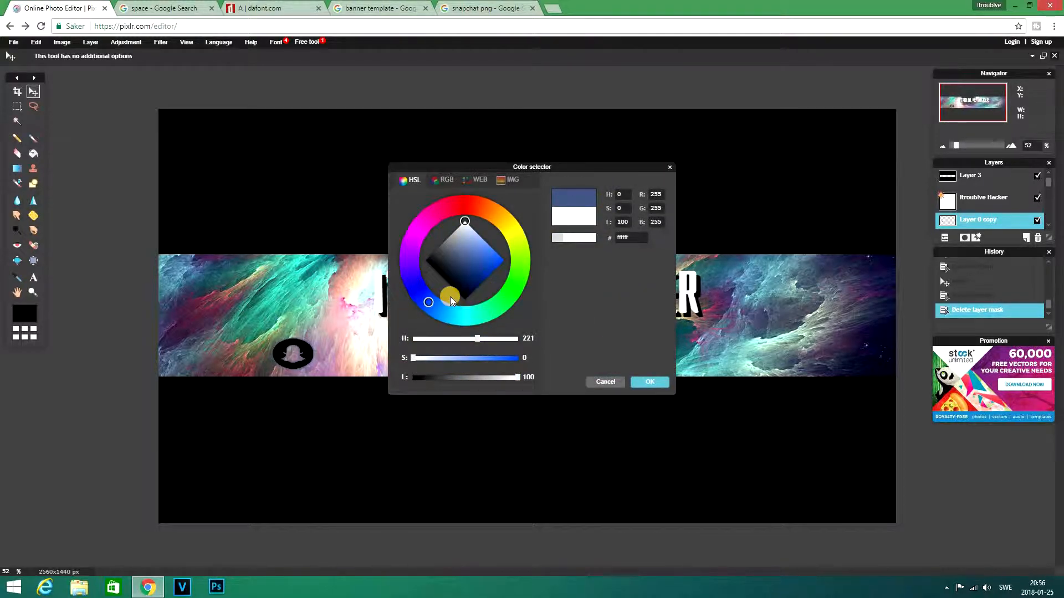
{"action": "left_click", "coordinate": [652, 385]}
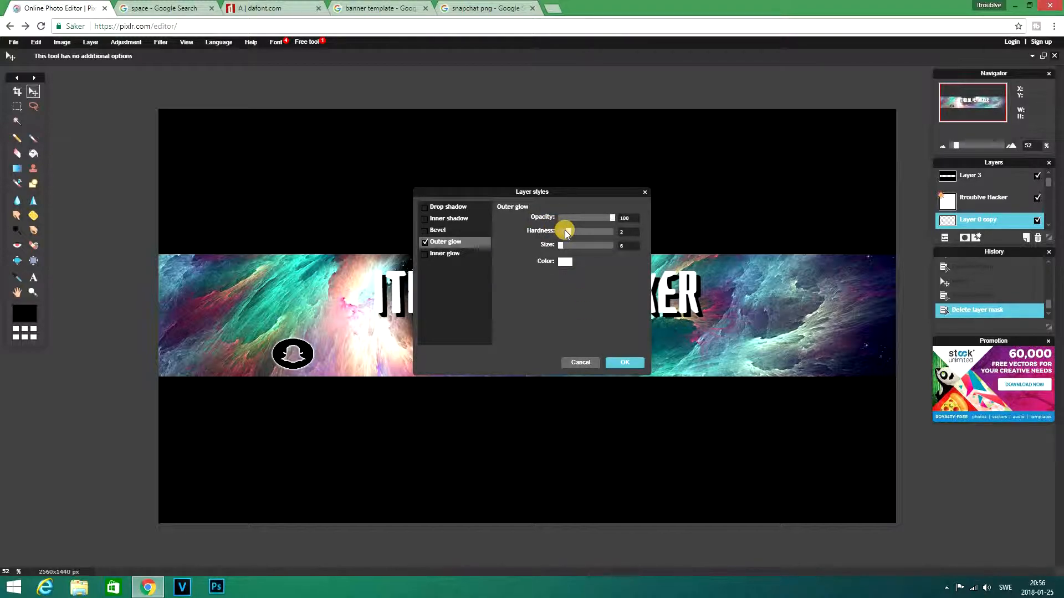
{"action": "mouse_move", "coordinate": [568, 230]}
{"action": "left_mouse_down"}
{"action": "mouse_move", "coordinate": [598, 230]}
{"action": "mouse_move", "coordinate": [558, 230]}
{"action": "mouse_move", "coordinate": [637, 230]}
{"action": "mouse_move", "coordinate": [589, 218]}
{"action": "mouse_move", "coordinate": [581, 223]}
{"action": "mouse_move", "coordinate": [612, 218]}
{"action": "mouse_move", "coordinate": [563, 244]}
{"action": "mouse_move", "coordinate": [585, 250]}
{"action": "mouse_move", "coordinate": [559, 244]}
{"action": "left_mouse_up"}
{"action": "left_click", "coordinate": [625, 363]}
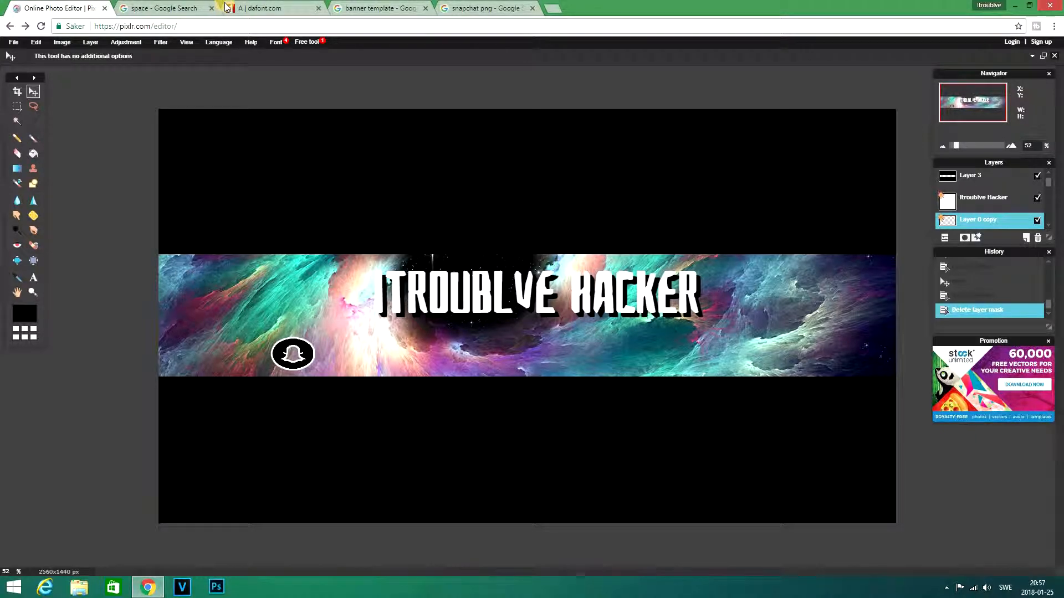
Step: Add a text layer reading "Itroublve" near the Snapchat icon on the banner
{"action": "left_click", "coordinate": [33, 277]}
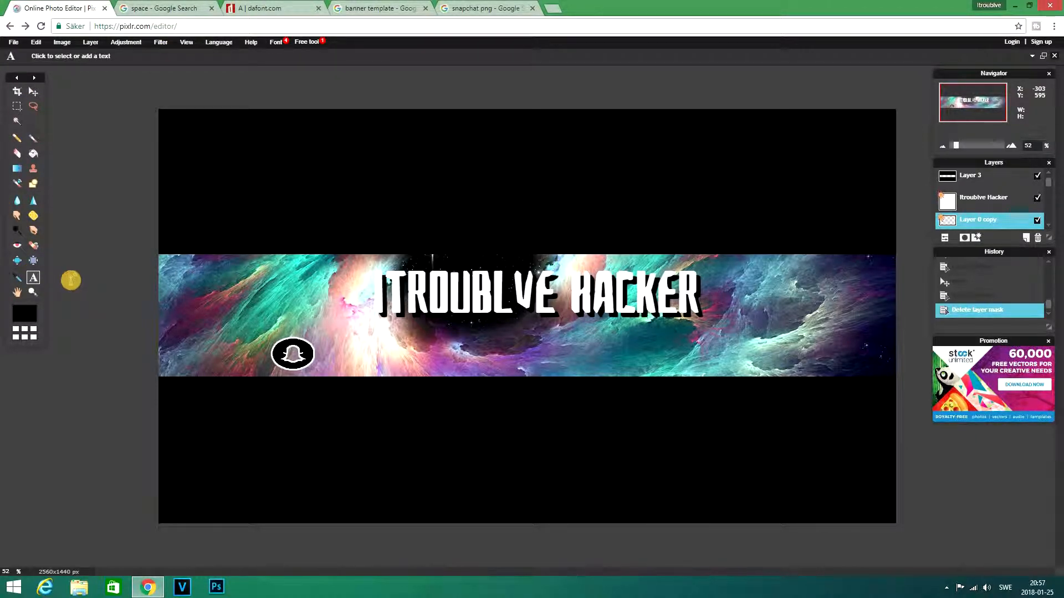
{"action": "left_click", "coordinate": [323, 340]}
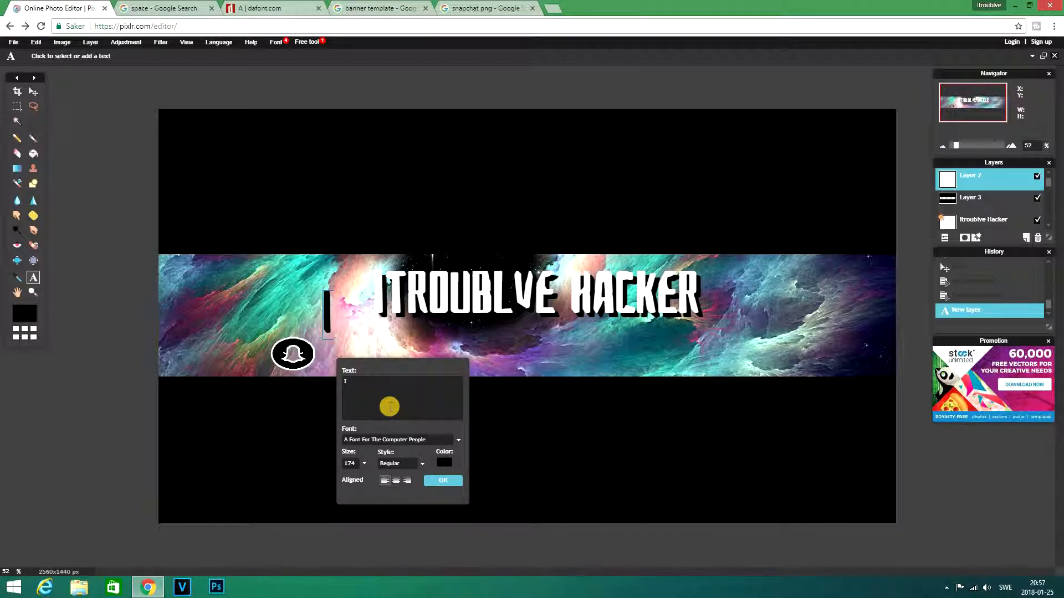
{"action": "type", "text": "ro"}
{"action": "key", "text": "BackSpace"}
{"action": "type", "text": "oublve"}
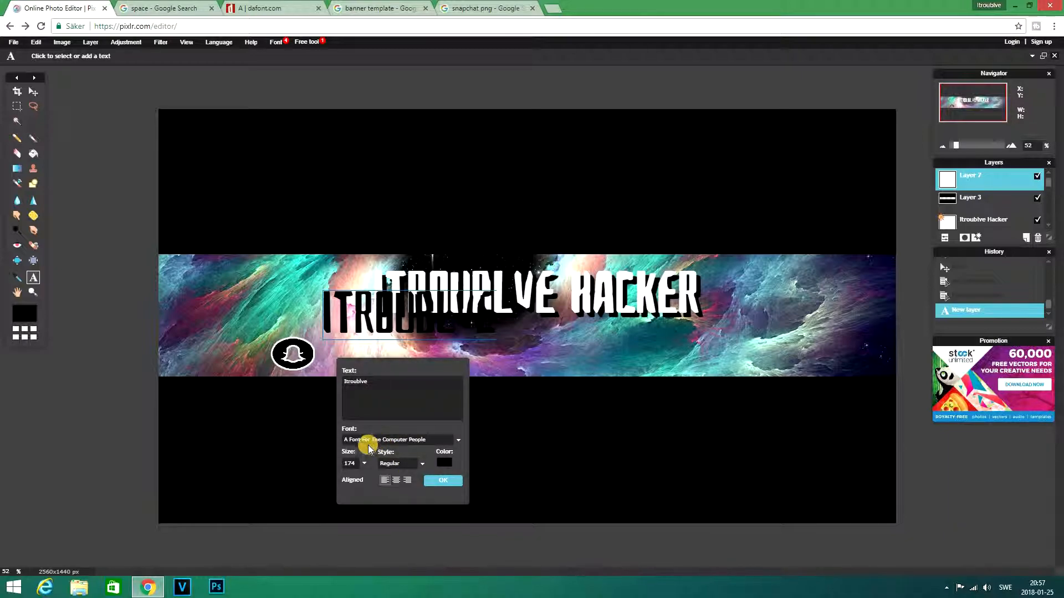
Step: Resize the Itroublve text to 104 and place it directly beside the Snapchat icon
{"action": "left_click", "coordinate": [364, 463]}
{"action": "left_click_drag", "start_coordinate": [320, 477], "coordinate": [315, 478]}
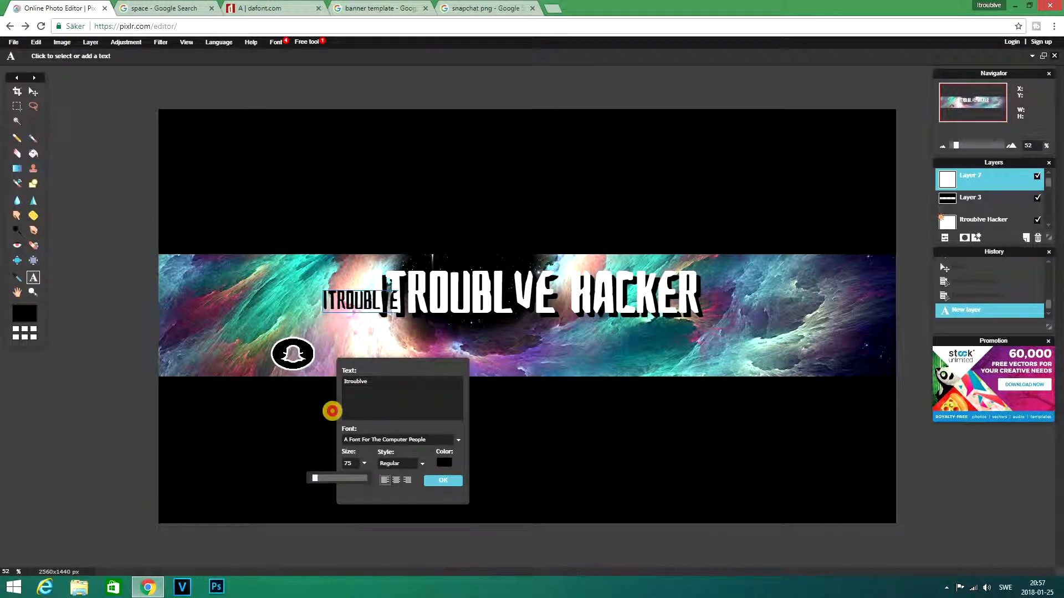
{"action": "left_click_drag", "start_coordinate": [378, 307], "coordinate": [379, 365]}
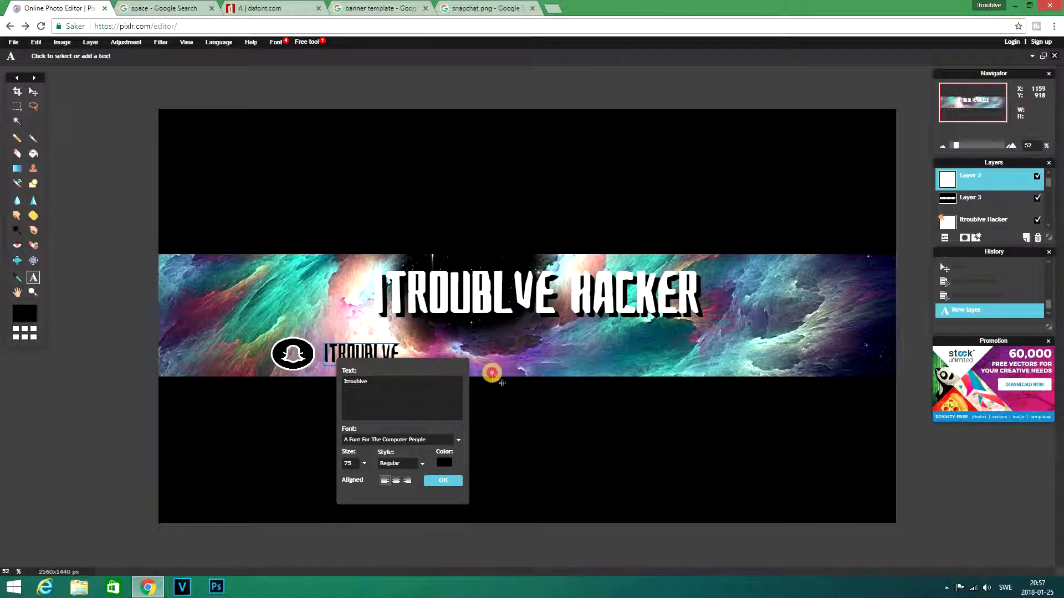
{"action": "left_click_drag", "start_coordinate": [448, 367], "coordinate": [639, 350]}
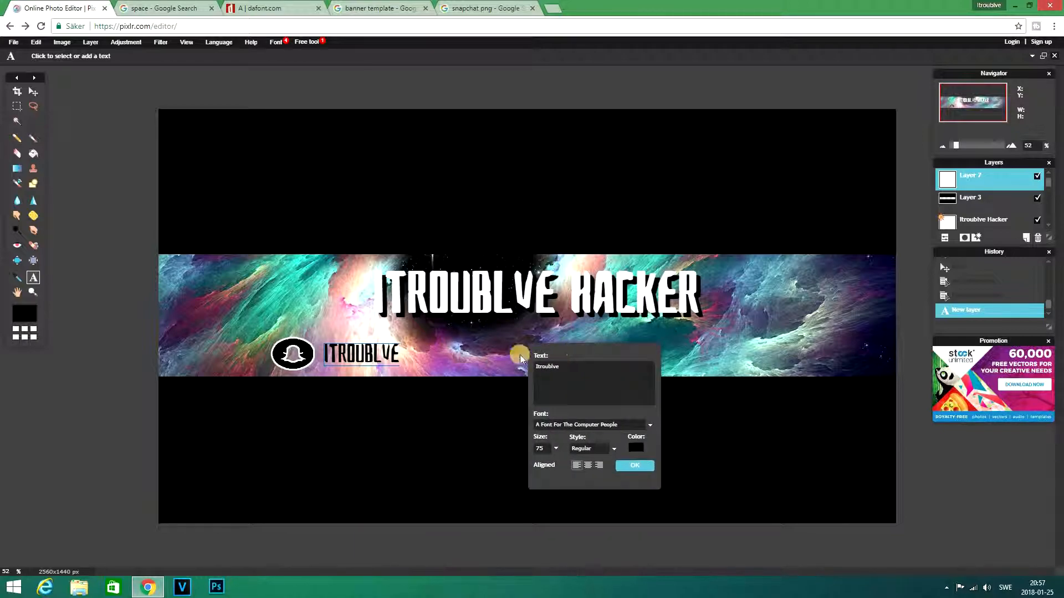
{"action": "left_click_drag", "start_coordinate": [374, 355], "coordinate": [380, 365]}
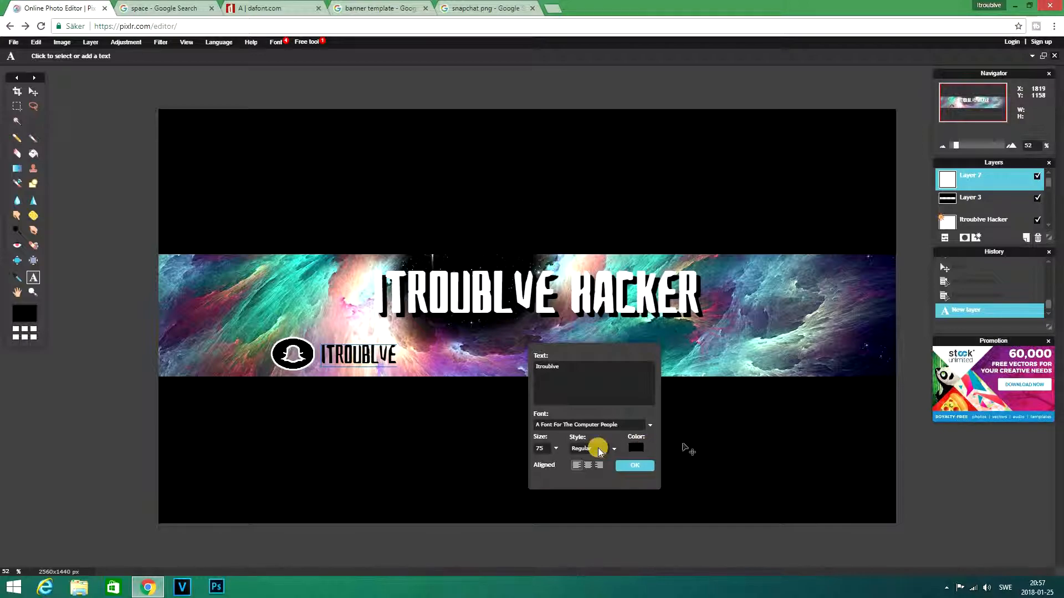
{"action": "left_click_drag", "start_coordinate": [558, 453], "coordinate": [506, 466]}
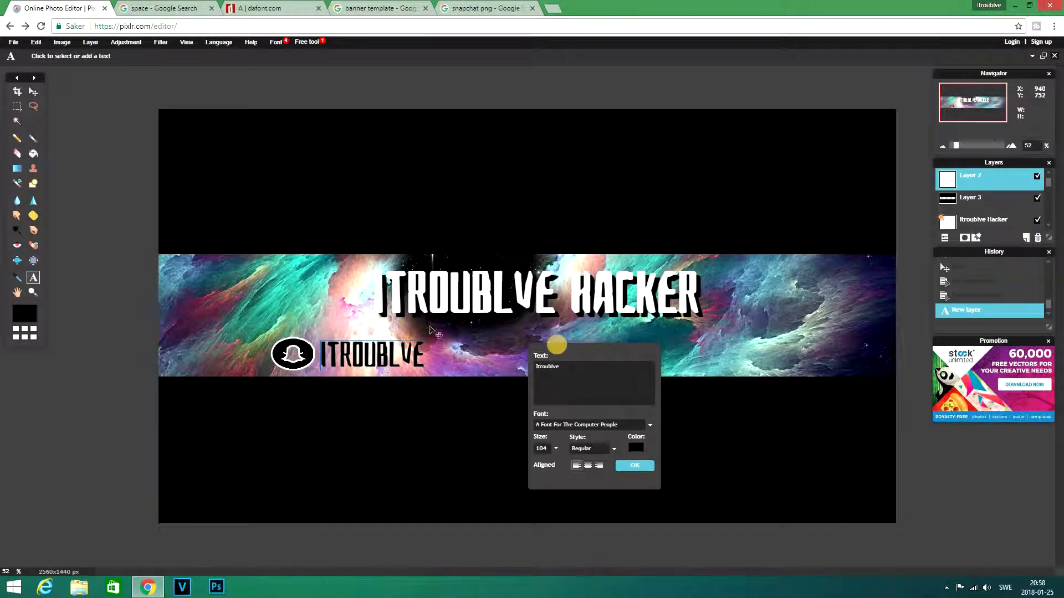
Step: Browse the available fonts and try Razed Light on the Itroublve text
{"action": "left_click", "coordinate": [619, 426]}
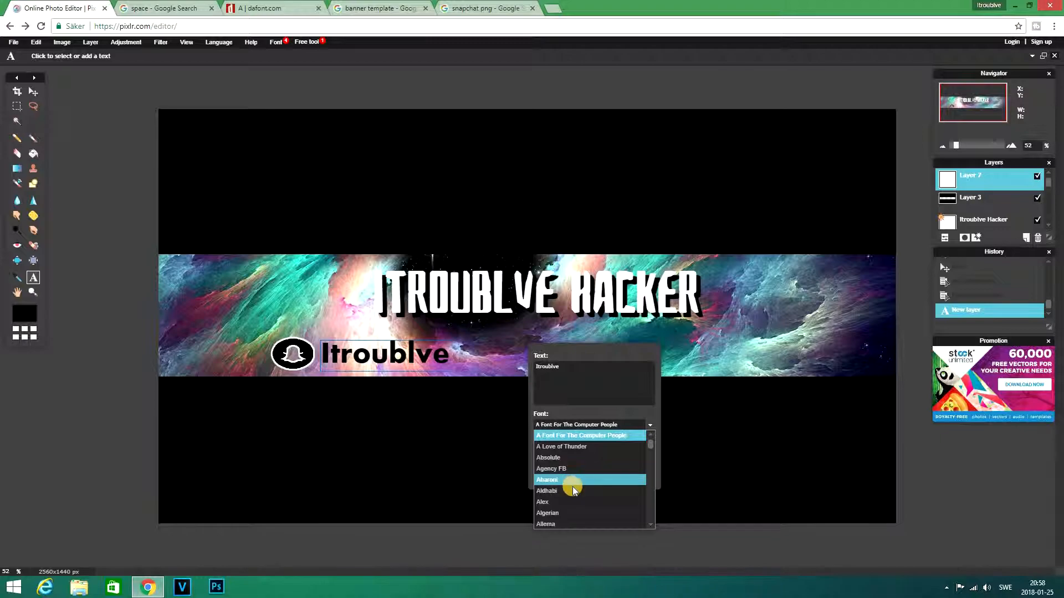
{"action": "scroll", "coordinate": [574, 498], "scroll_direction": "down", "scroll_amount": 10}
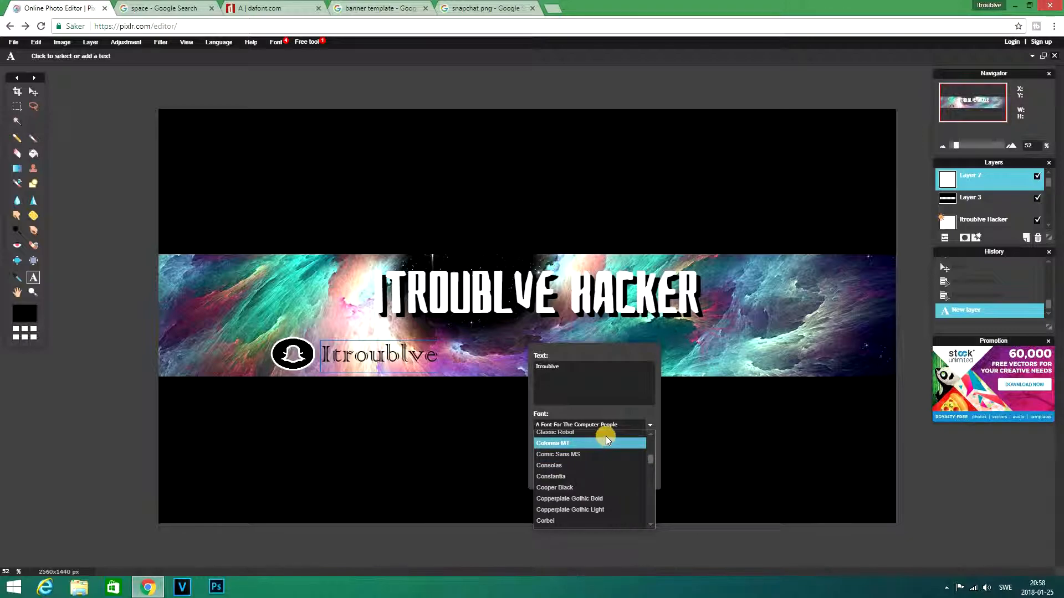
{"action": "scroll", "coordinate": [574, 488], "scroll_direction": "down", "scroll_amount": 5}
{"action": "scroll", "coordinate": [581, 490], "scroll_direction": "down", "scroll_amount": 15}
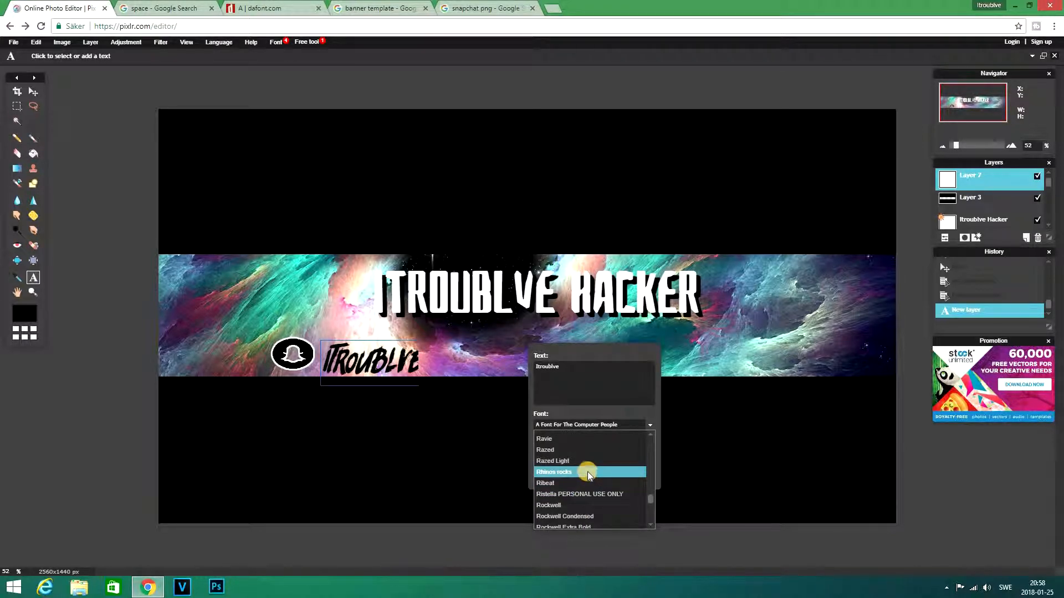
{"action": "left_click", "coordinate": [599, 461]}
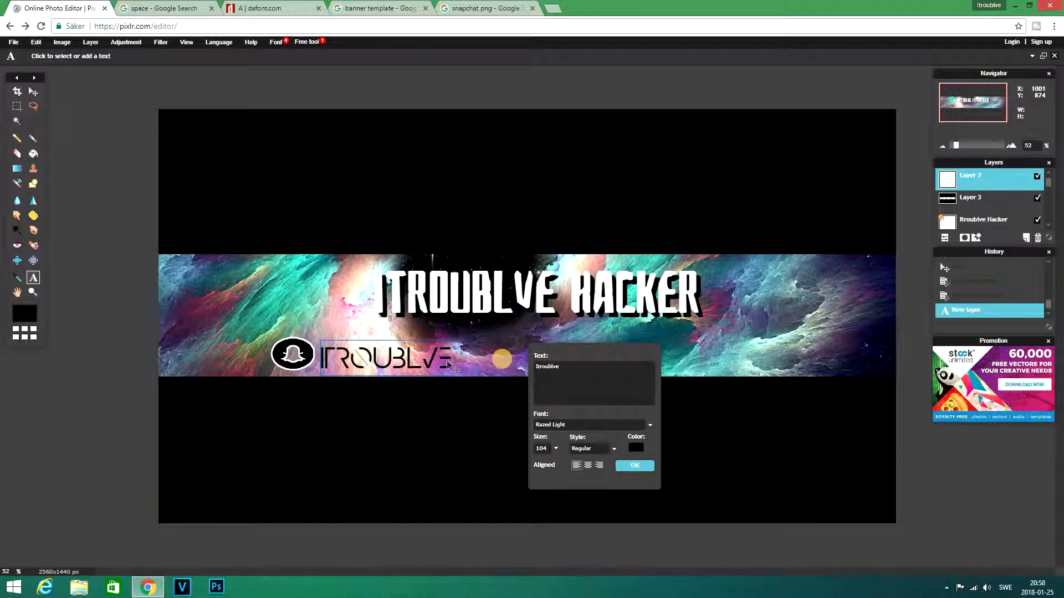
Step: Change the Itroublve text's font to ZAPPAT and confirm the text
{"action": "left_click", "coordinate": [589, 424]}
{"action": "scroll", "coordinate": [577, 477], "scroll_direction": "down", "scroll_amount": 15}
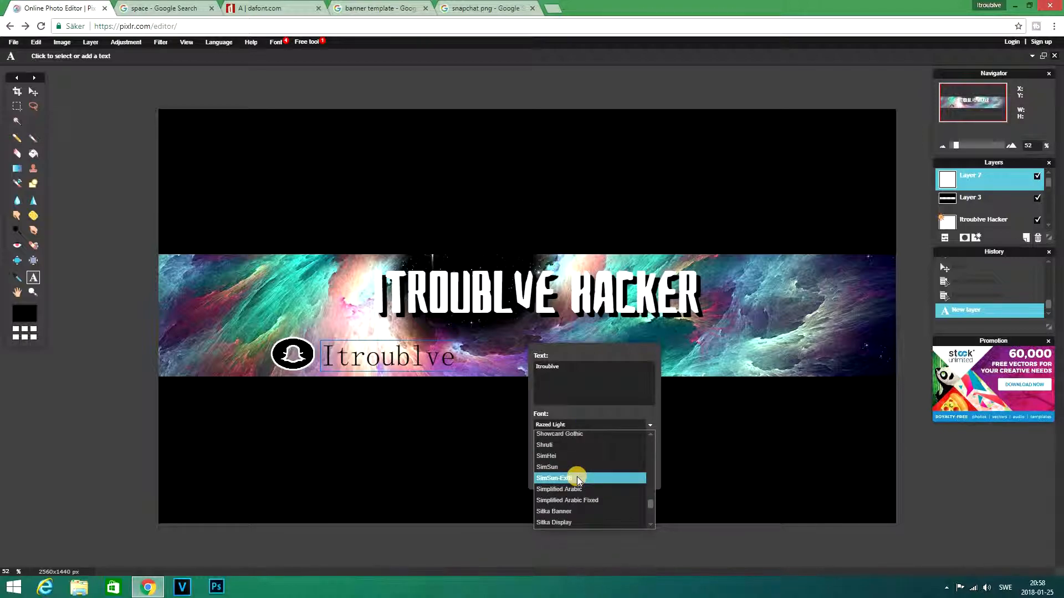
{"action": "scroll", "coordinate": [577, 491], "scroll_direction": "down", "scroll_amount": 2}
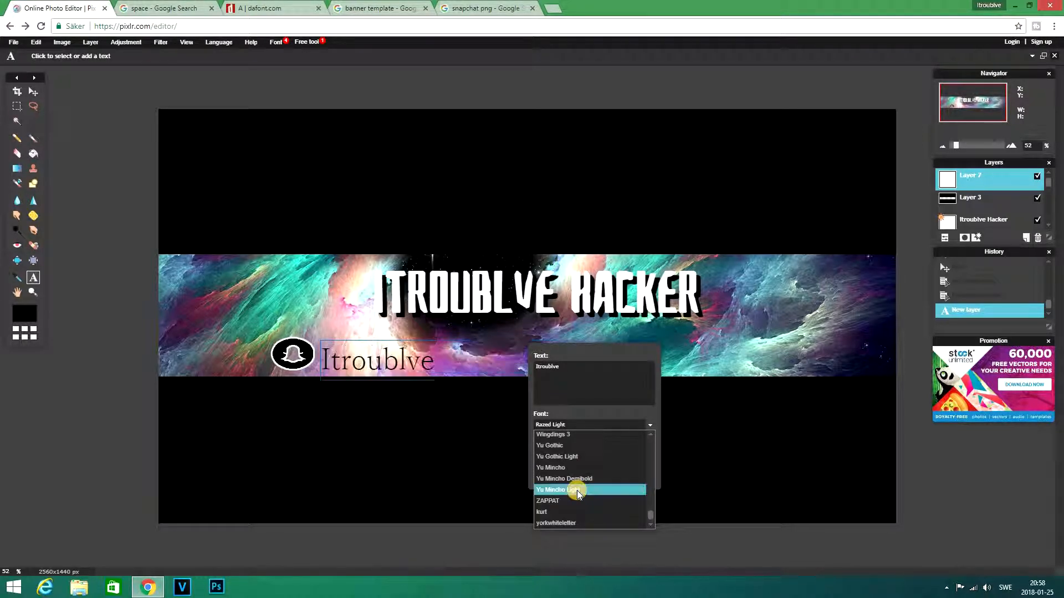
{"action": "left_click", "coordinate": [580, 500]}
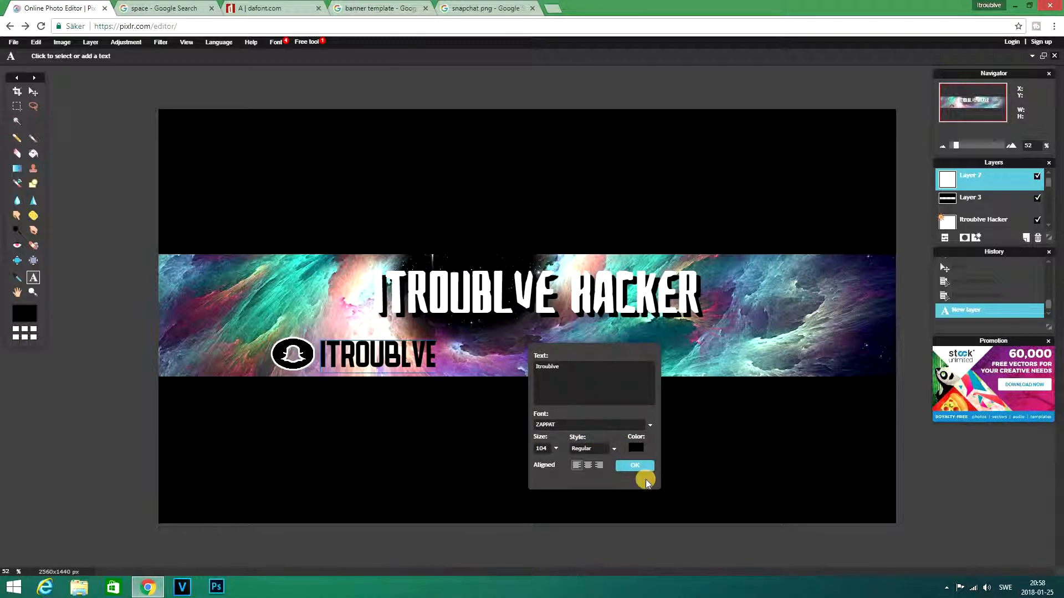
{"action": "left_click", "coordinate": [631, 467]}
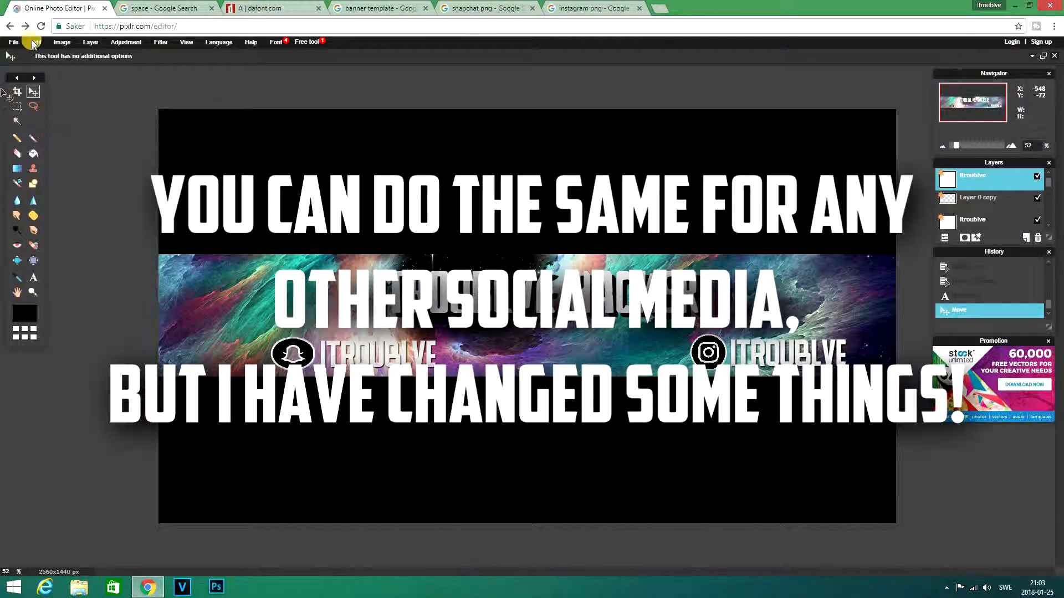
Step: Start saving the banner to the computer as a JPEG image and set the quality to 100
{"action": "left_click", "coordinate": [13, 42]}
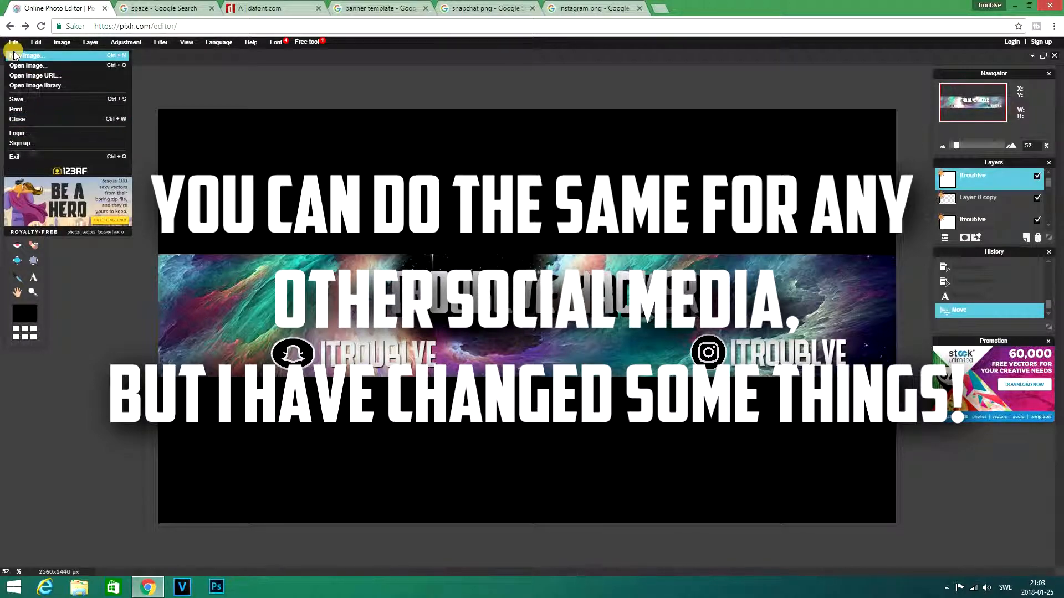
{"action": "left_click", "coordinate": [45, 100]}
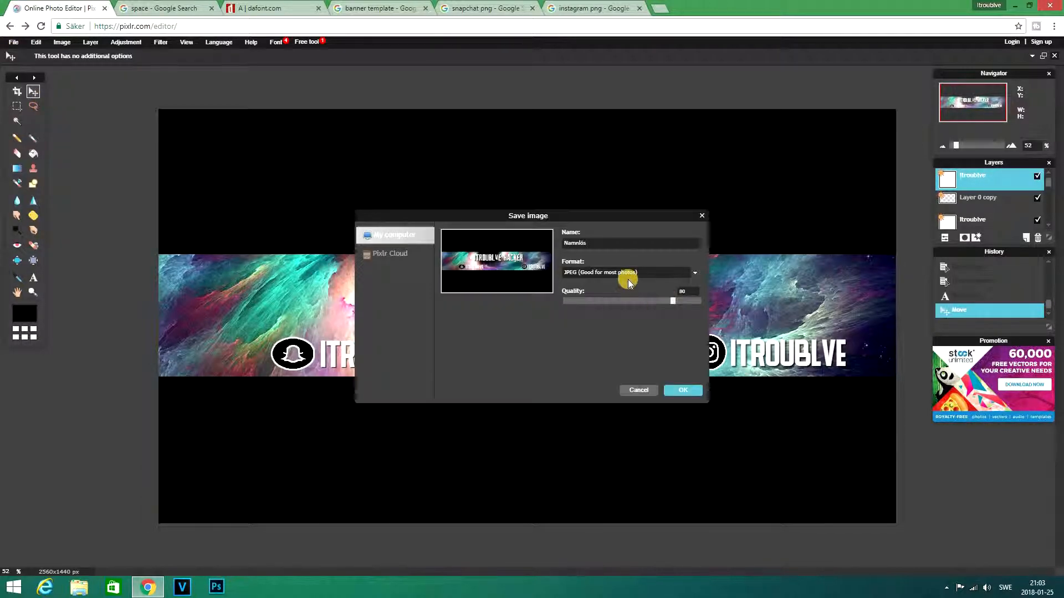
{"action": "left_click", "coordinate": [560, 239]}
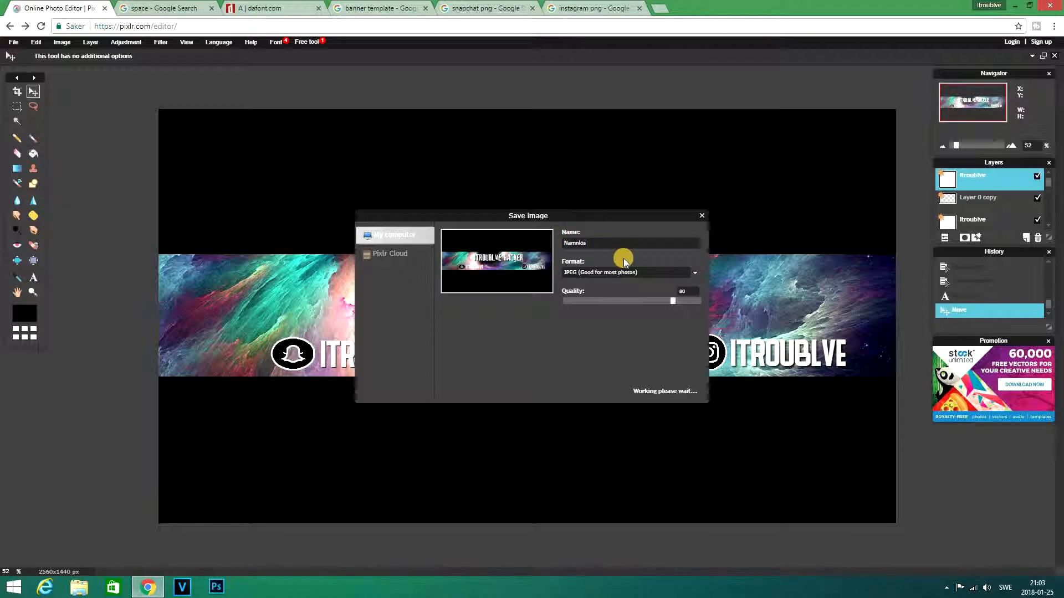
{"action": "left_click", "coordinate": [688, 269]}
{"action": "left_click", "coordinate": [655, 283]}
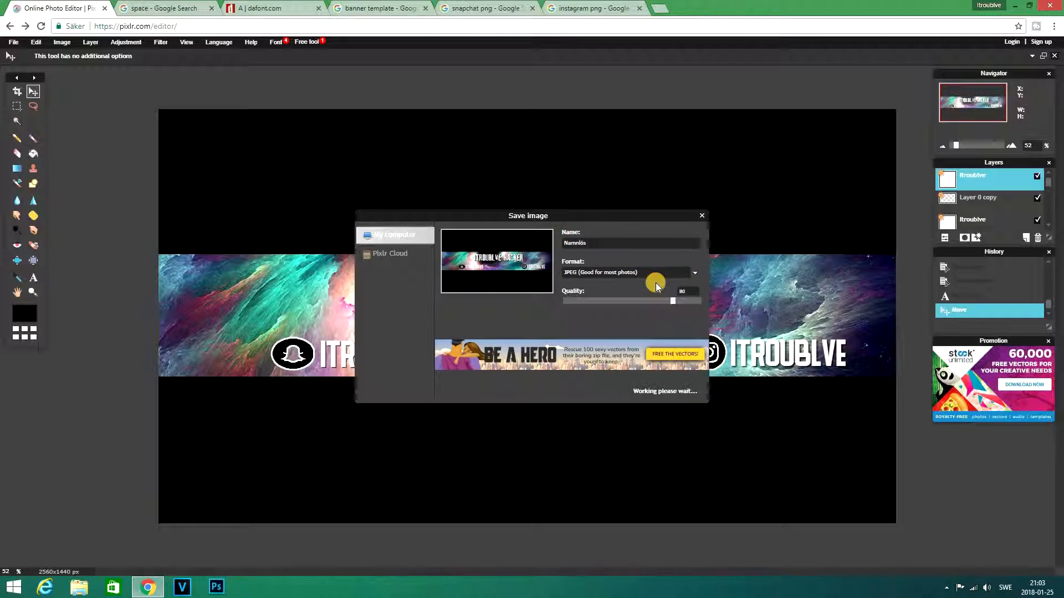
{"action": "left_click", "coordinate": [637, 272]}
{"action": "left_click", "coordinate": [652, 284]}
{"action": "mouse_move", "coordinate": [677, 301]}
{"action": "left_mouse_down"}
{"action": "mouse_move", "coordinate": [710, 296]}
{"action": "mouse_move", "coordinate": [690, 300]}
{"action": "left_mouse_up"}
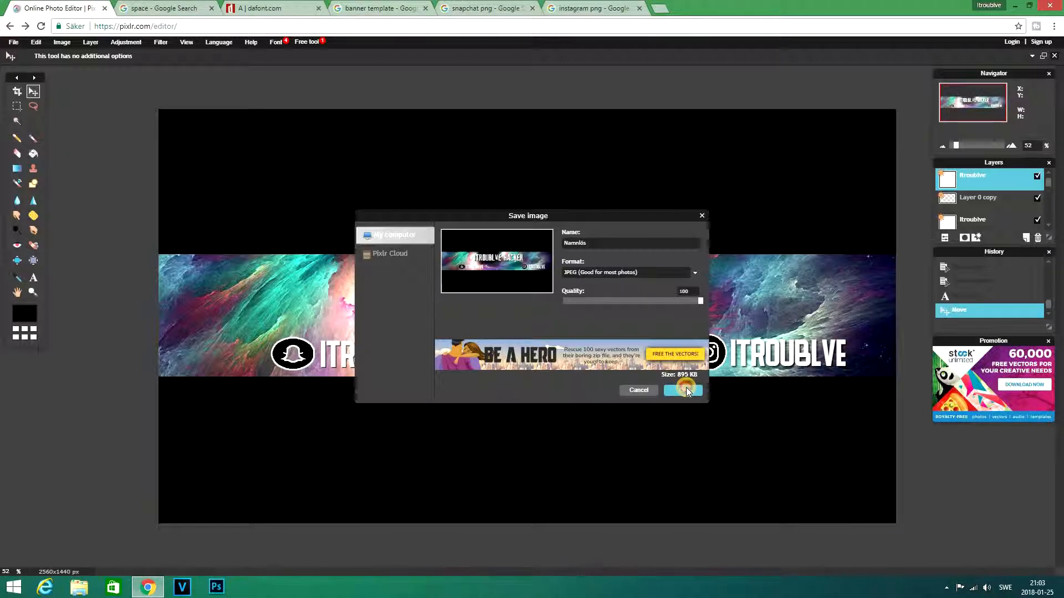
Step: Save the JPEG as Namnlös in the Skrivbord folder and close the save dialog
{"action": "left_click", "coordinate": [686, 387]}
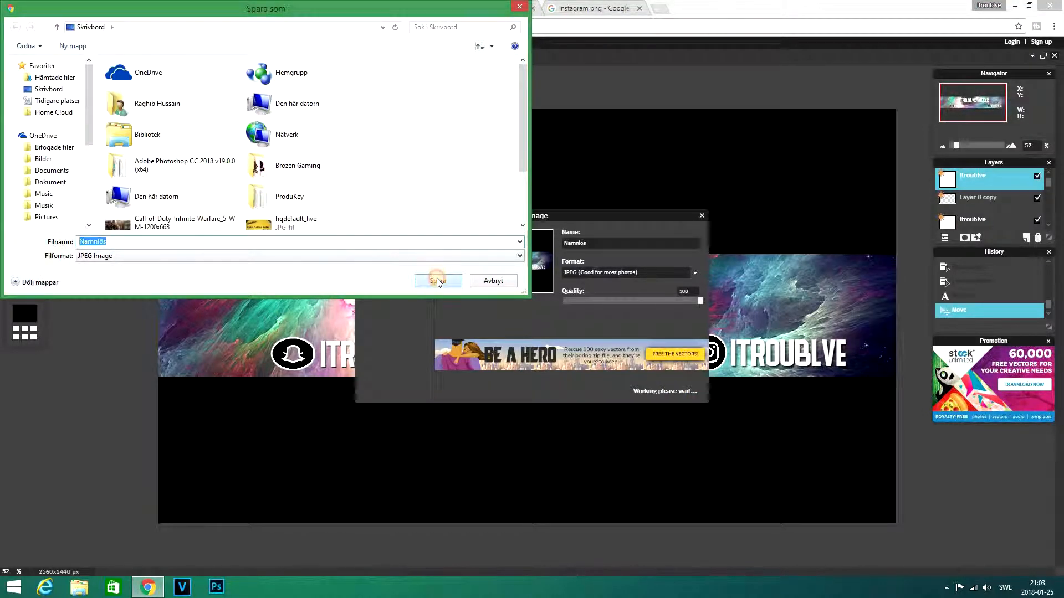
{"action": "left_click", "coordinate": [437, 278]}
{"action": "left_click", "coordinate": [708, 214]}
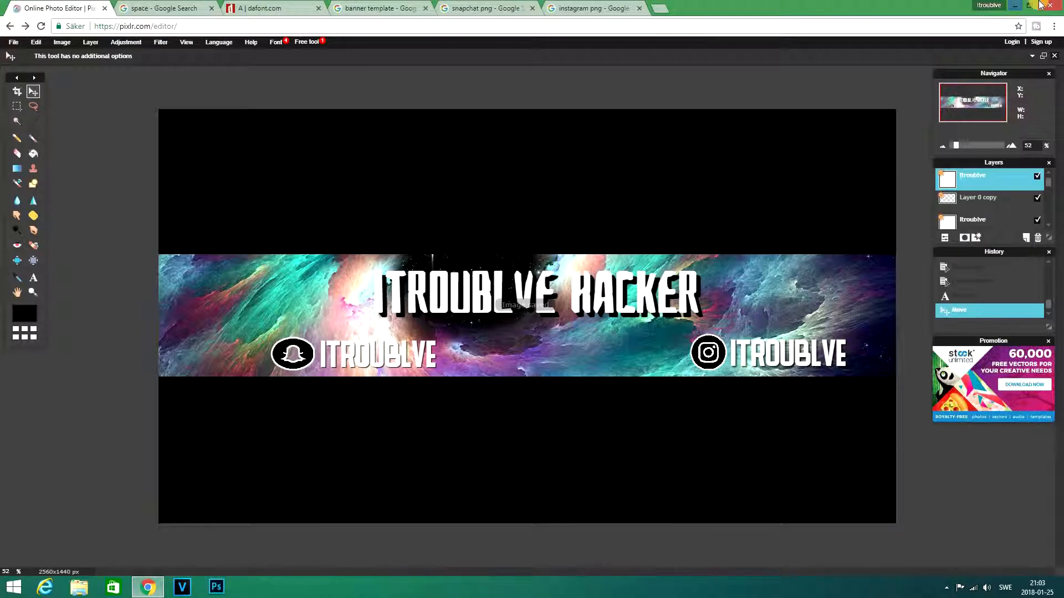
Step: Minimize the browser and open the saved Namnlös image from the desktop to view the finished banner
{"action": "left_click", "coordinate": [1015, 5]}
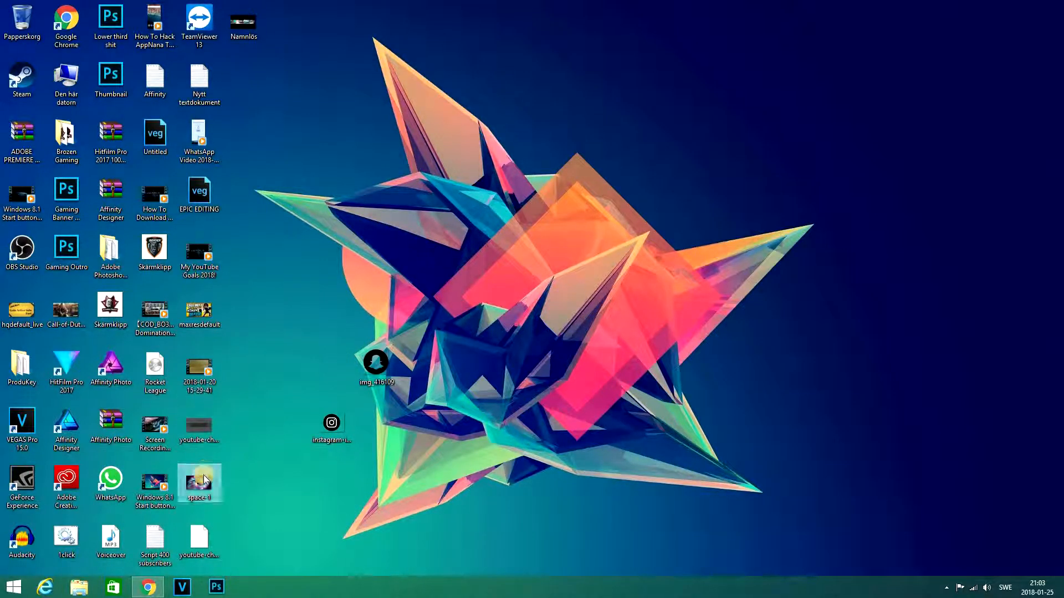
{"action": "left_click", "coordinate": [243, 11]}
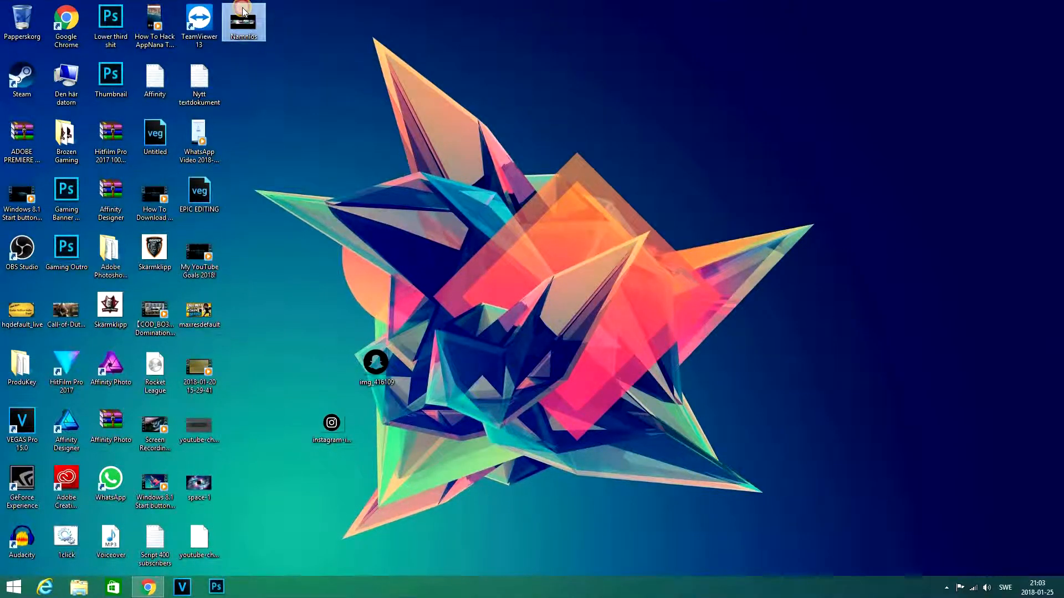
{"action": "double_click", "coordinate": [243, 11]}
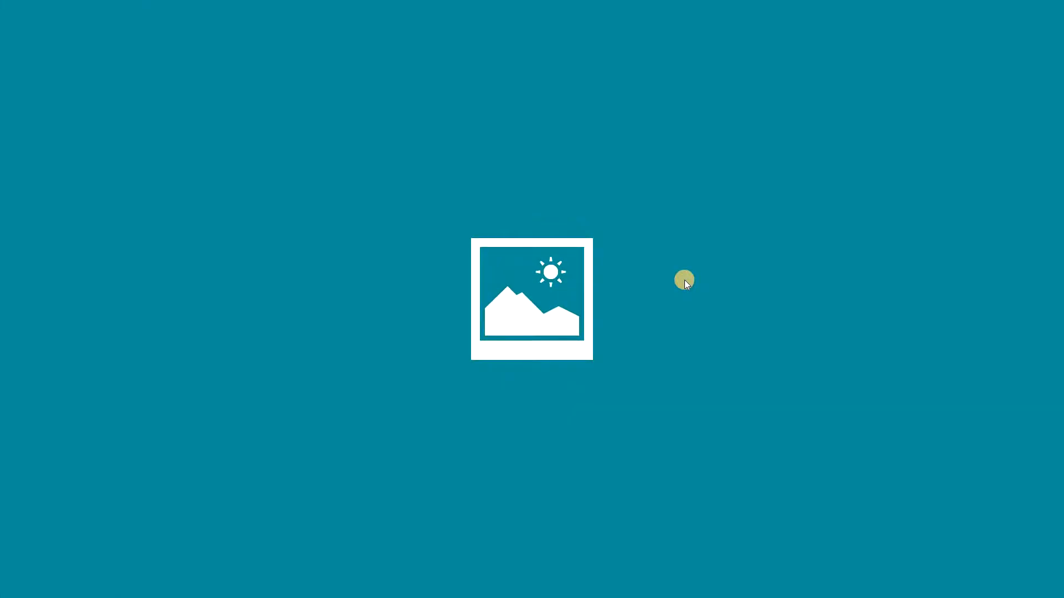